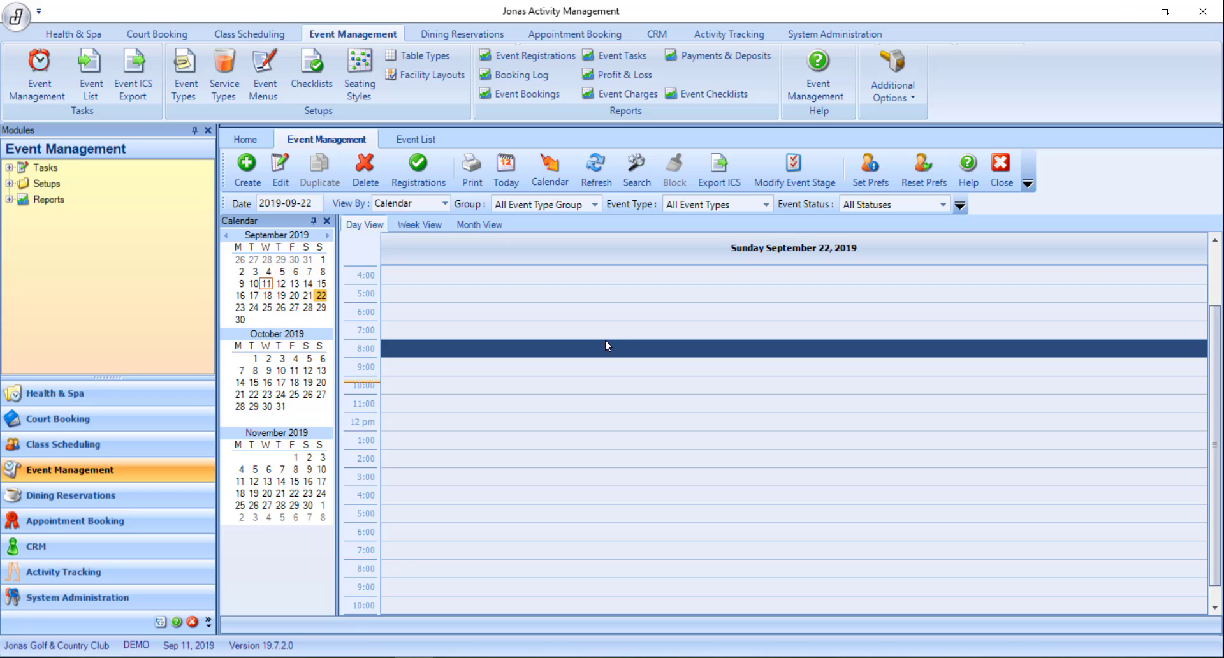
Step: Create a new event from the event list and name it Sunday Brunch
left_click(415, 142)
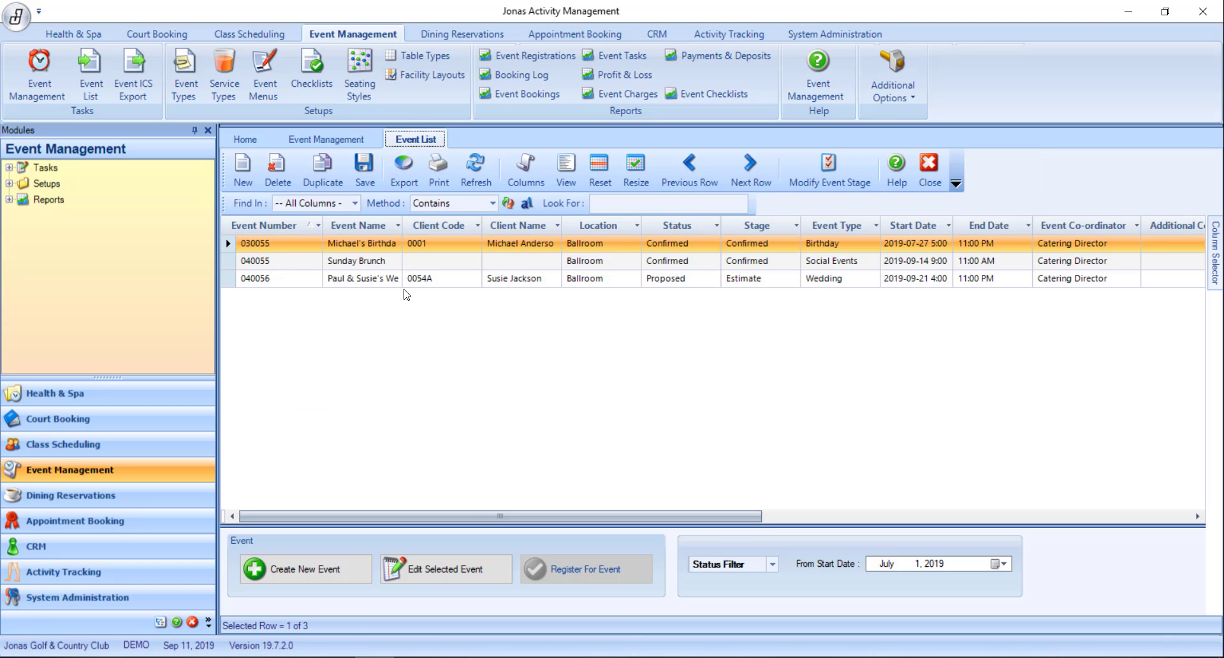
left_click(347, 574)
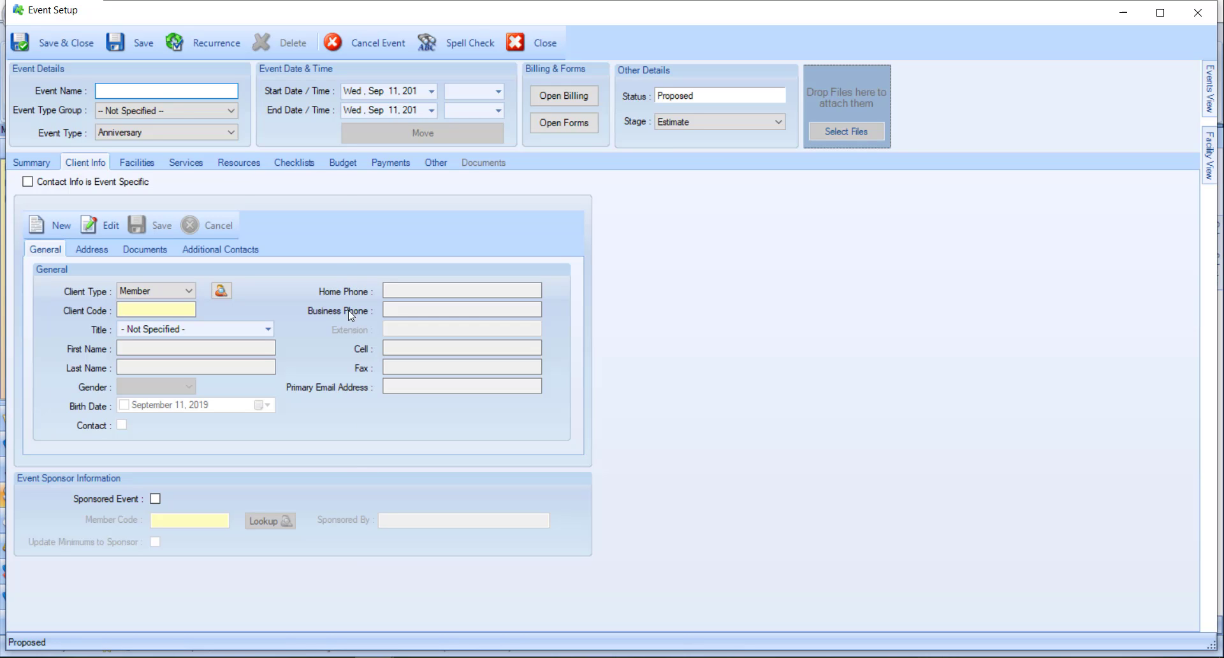
type("Sunday Brunch")
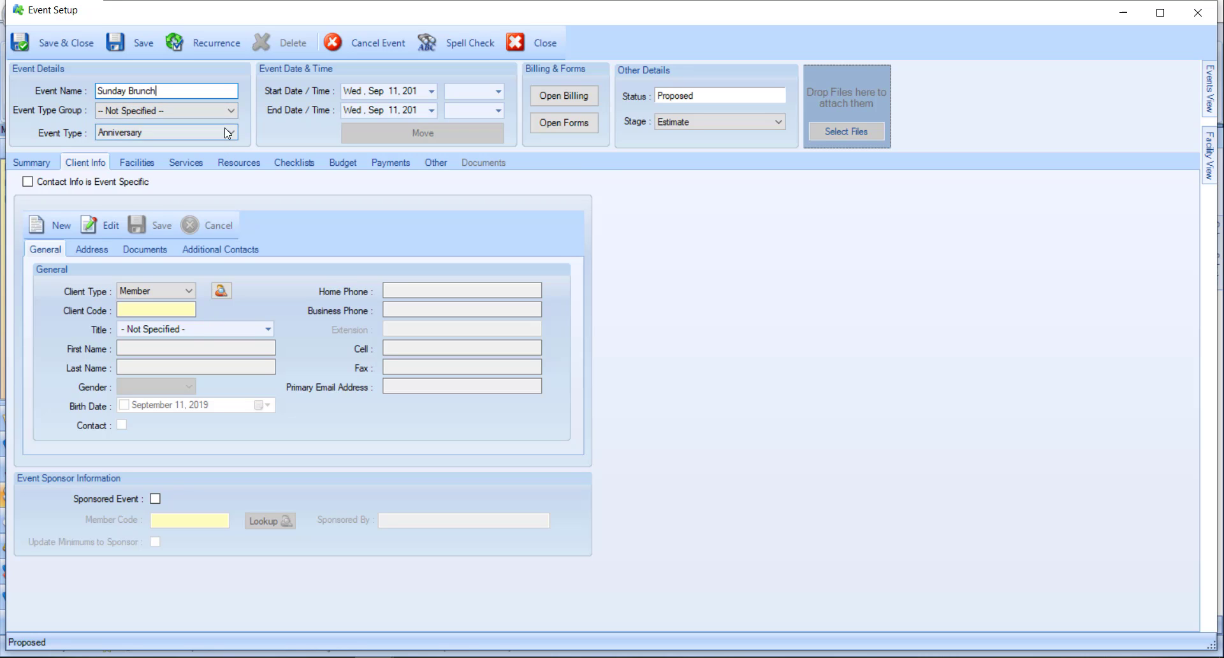
Step: Assign the event to the Club Events type group with Social Events as its event type
left_click(228, 111)
left_click(197, 136)
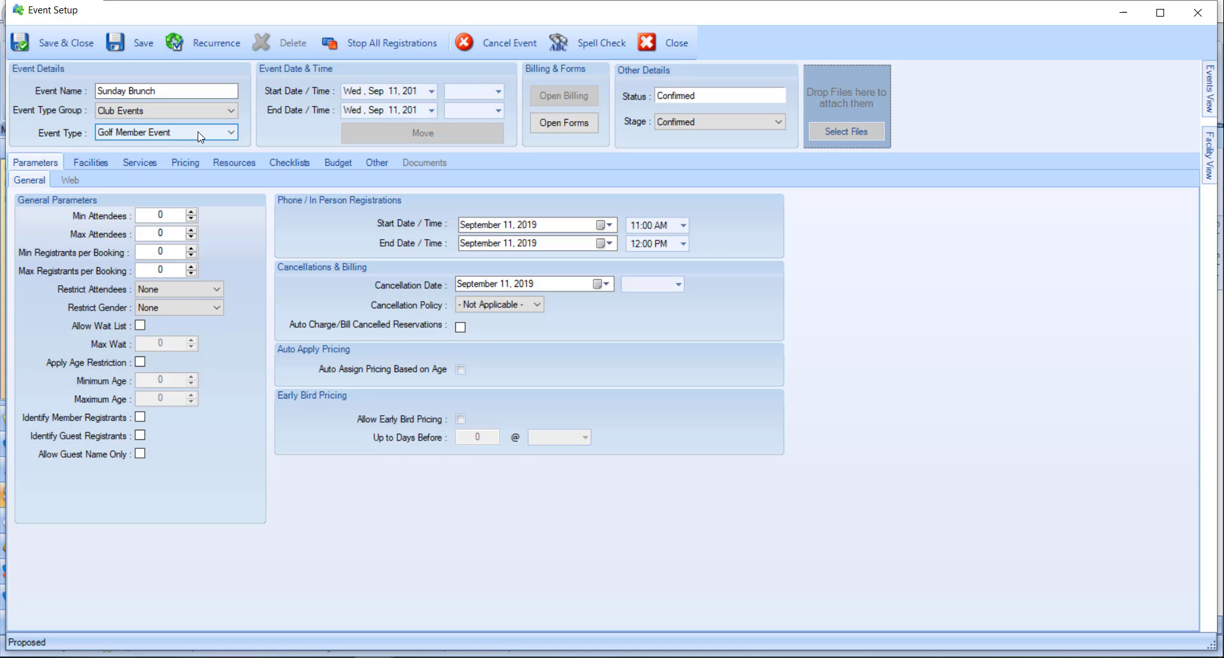
left_click(200, 137)
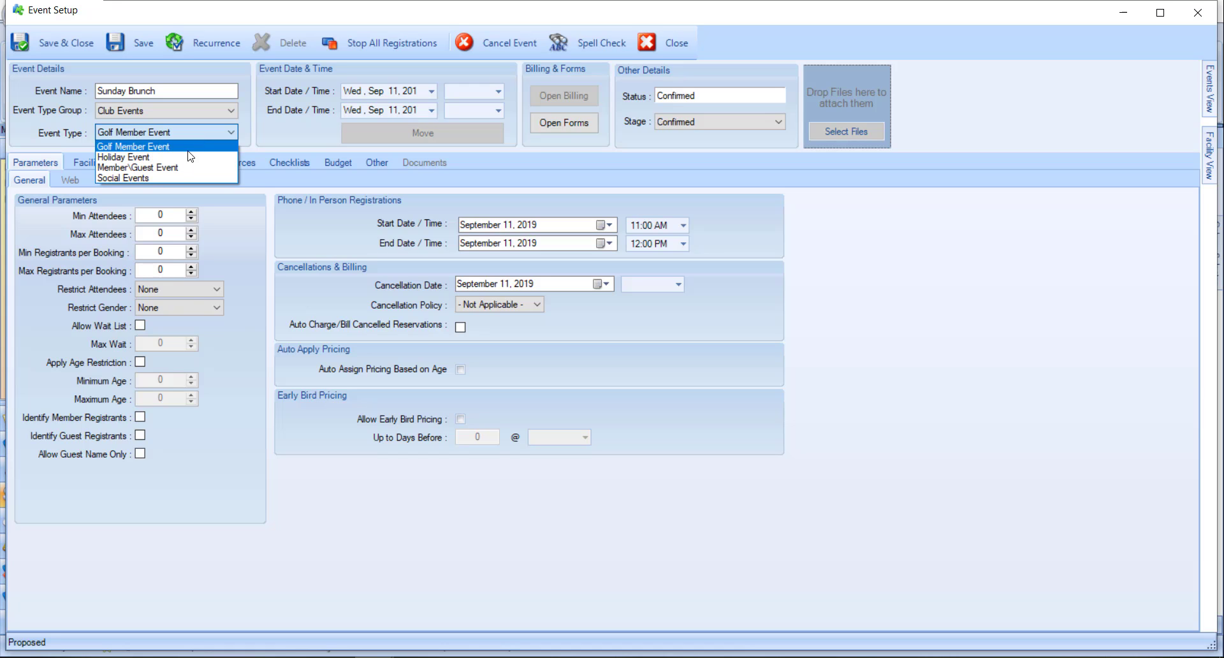
left_click(174, 177)
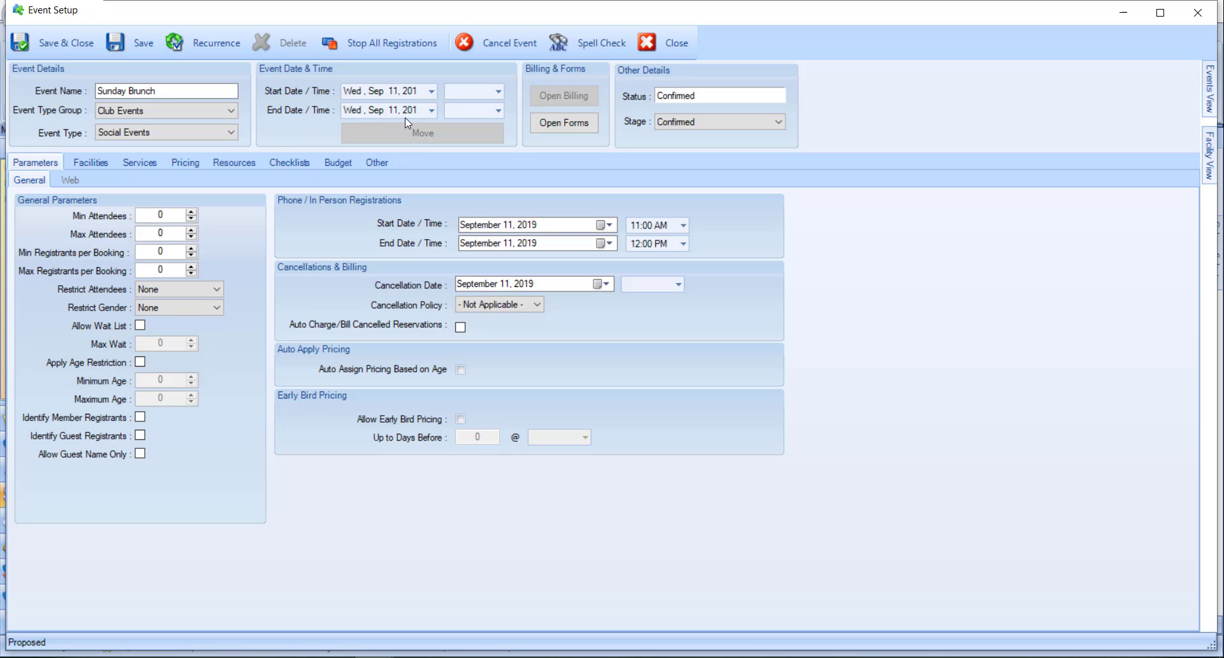
Step: Schedule the event for September 15, 2019, from 09:00 AM to 12:00 PM
left_click(432, 91)
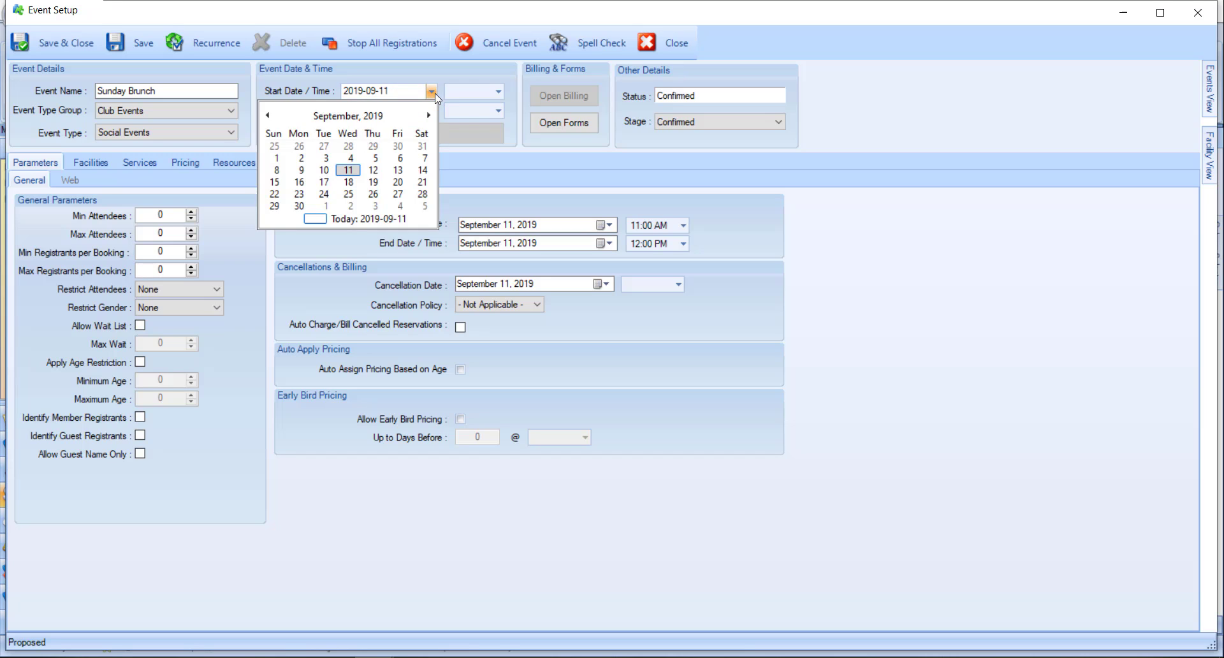
left_click(275, 182)
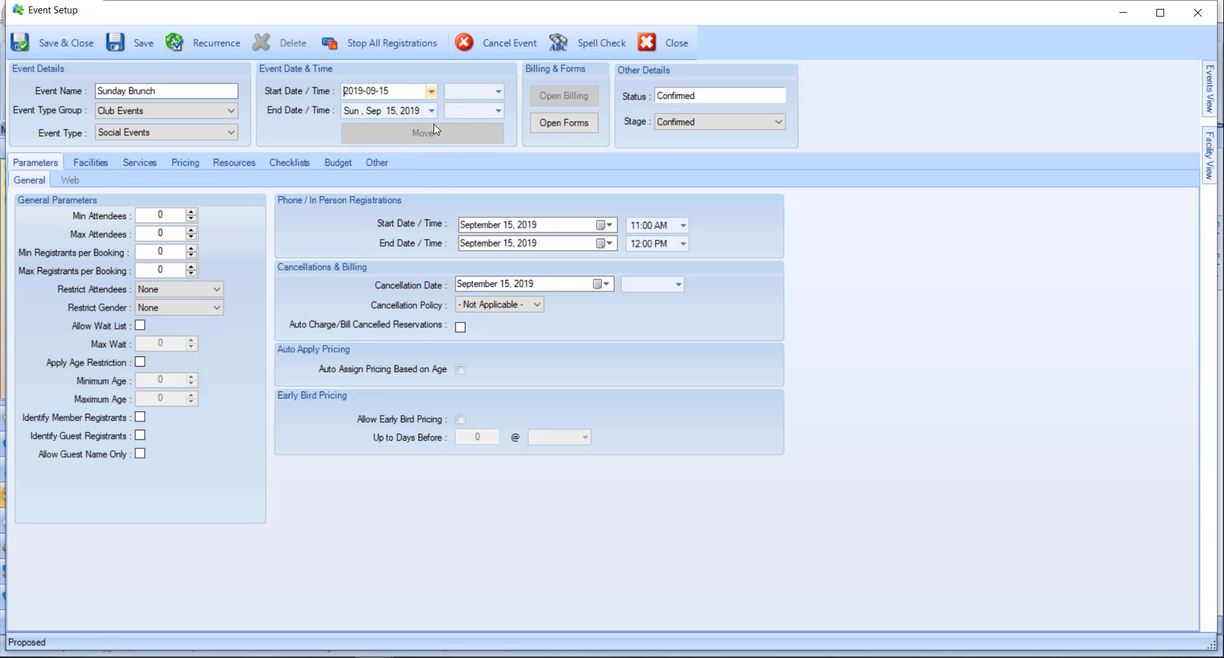
left_click(500, 93)
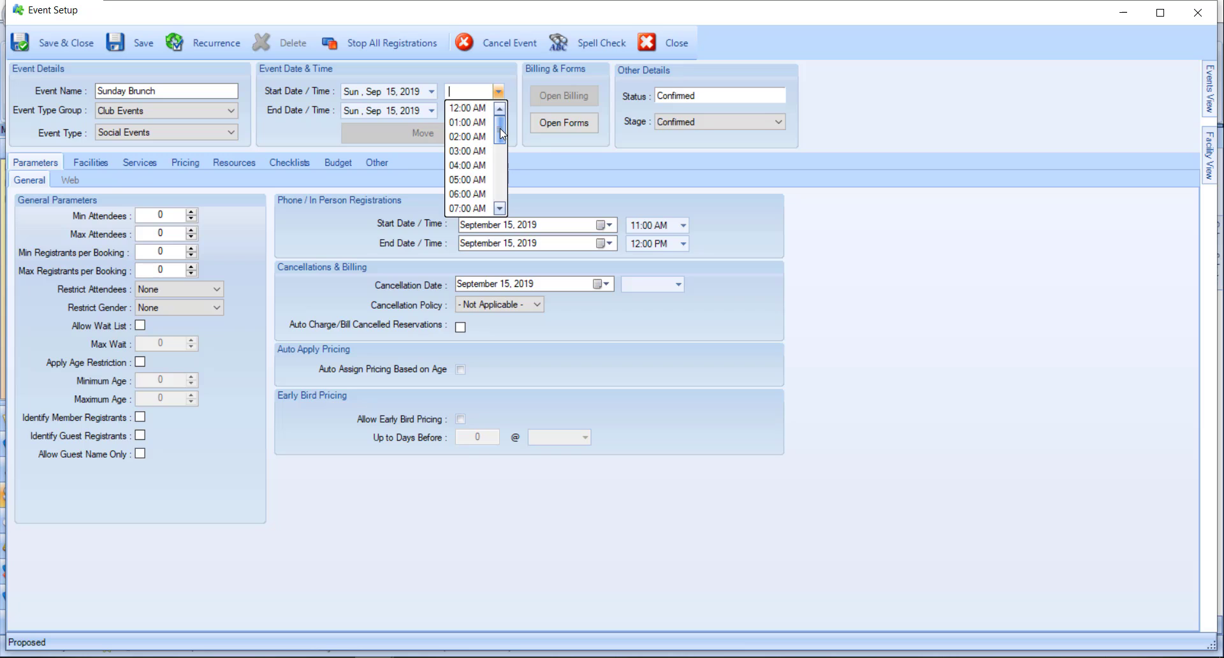
left_click_drag(500, 128, 500, 137)
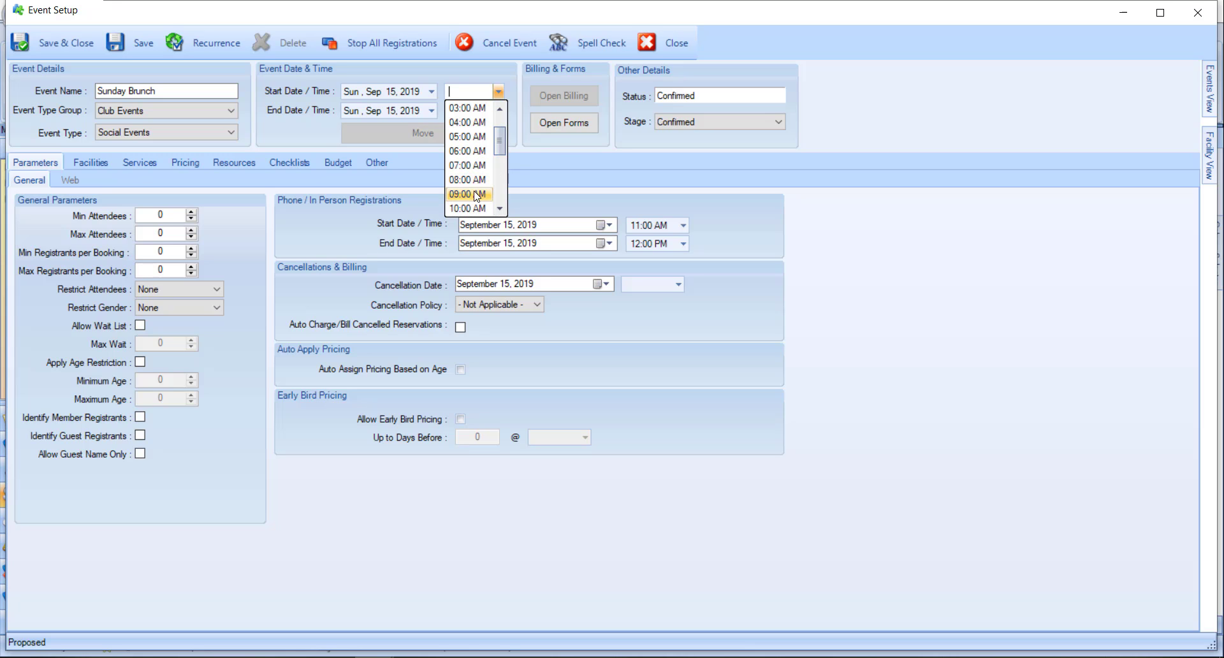
left_click(467, 194)
left_click(498, 111)
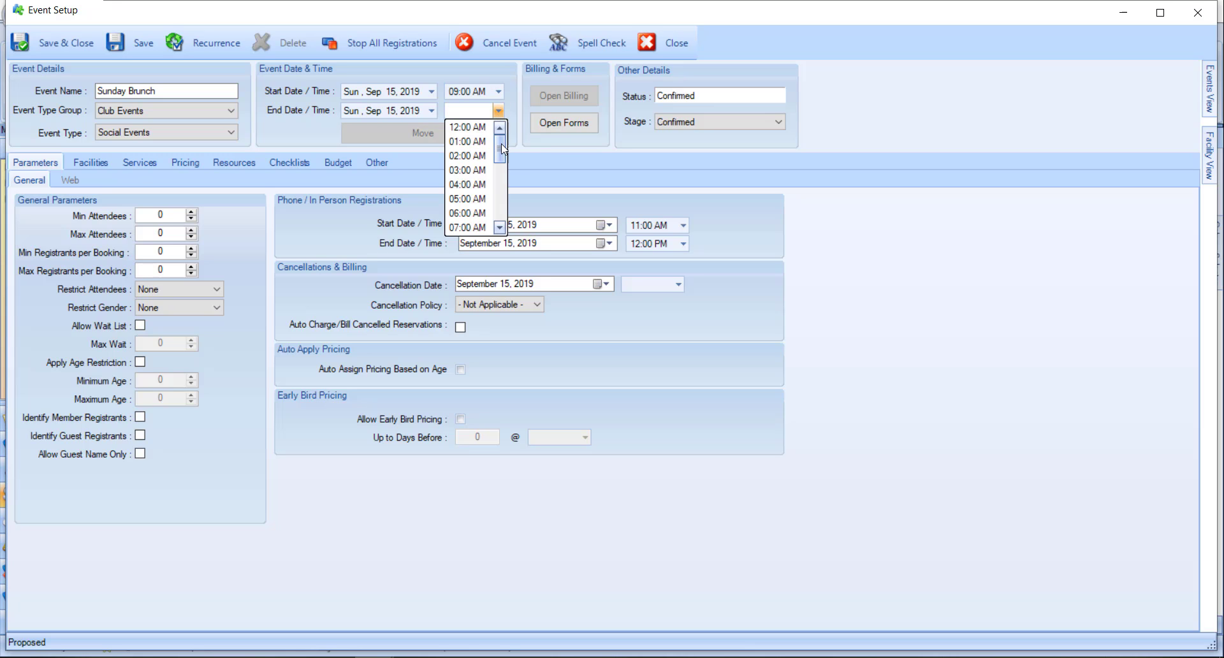
left_click_drag(501, 139, 504, 164)
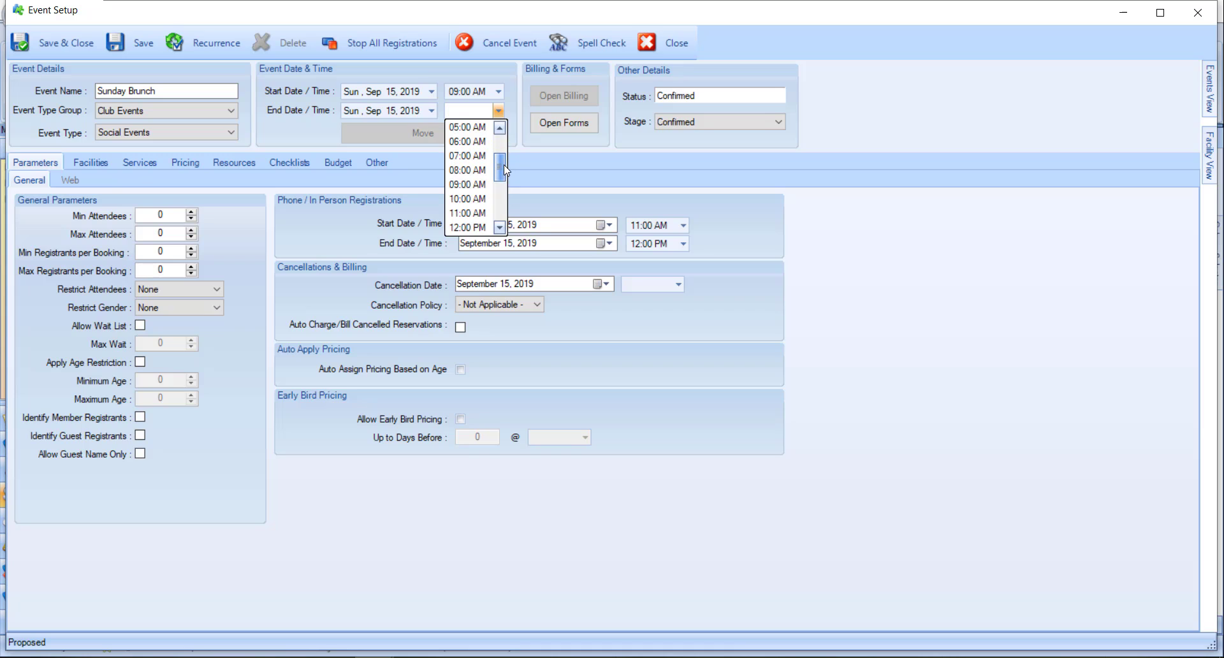
left_click(467, 227)
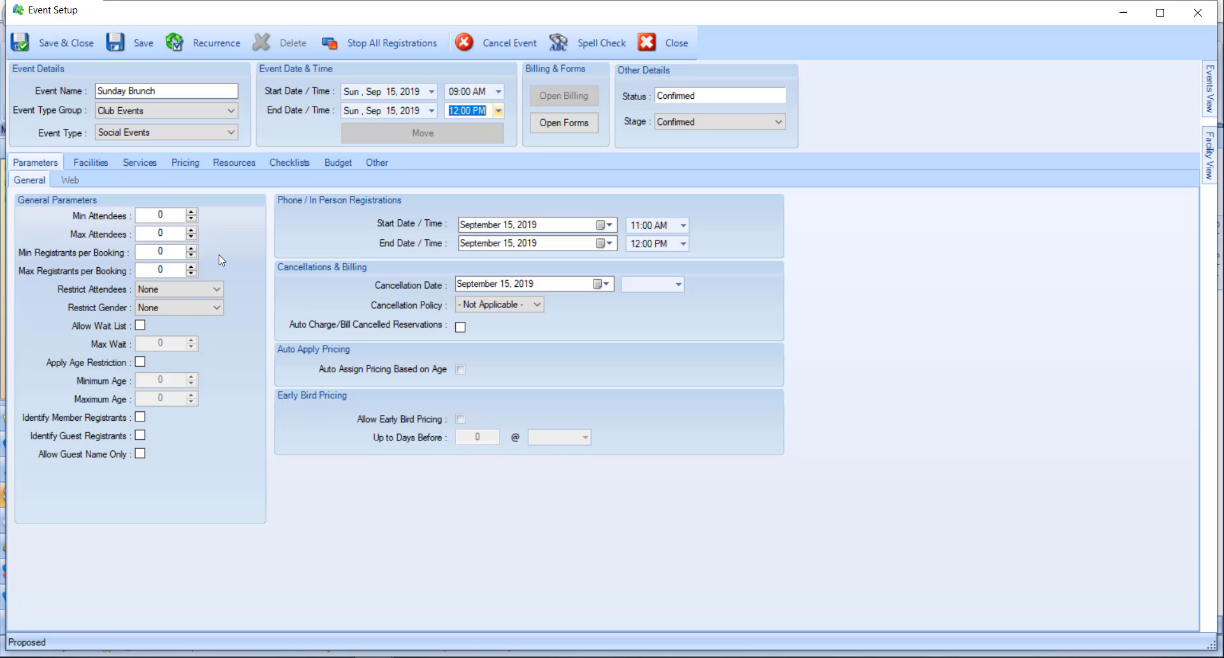
Step: Review the available choices for restricting the event's attendees and gender
left_click(220, 288)
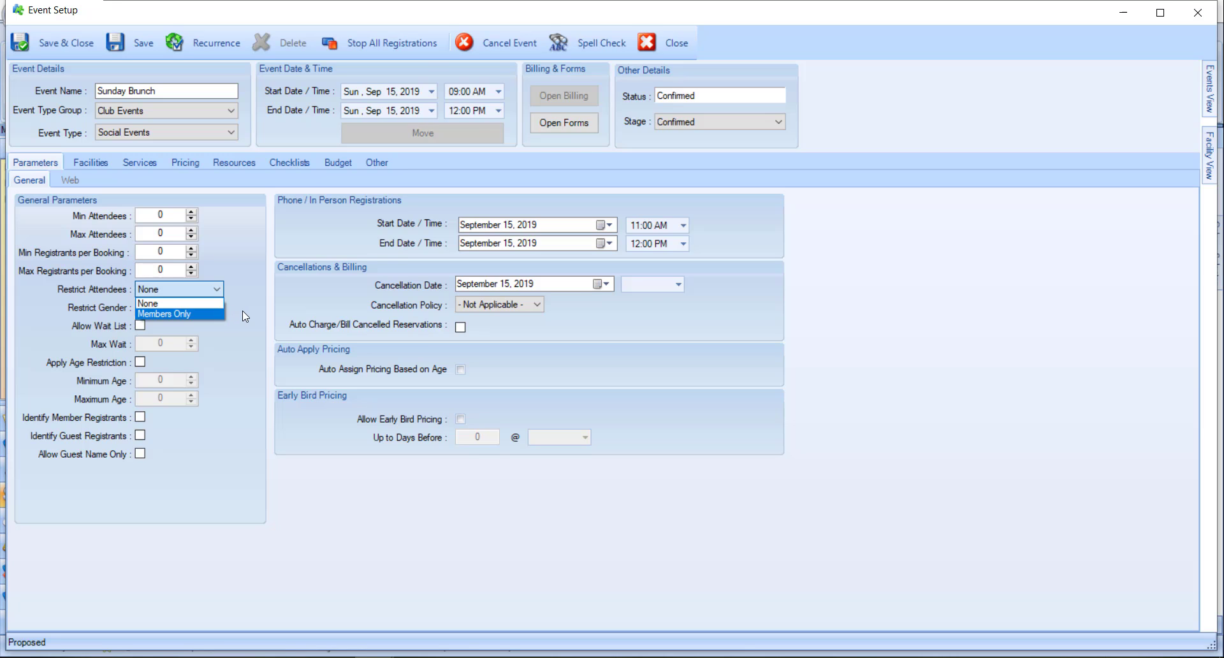
left_click(222, 311)
left_click(217, 311)
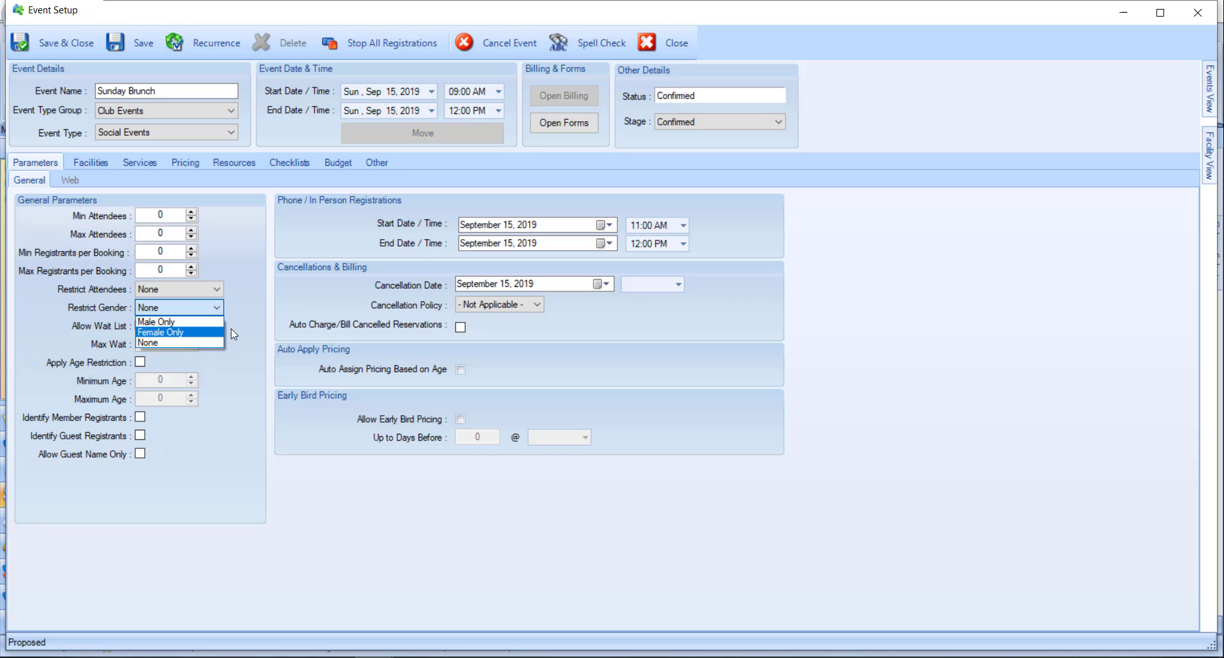
left_click(232, 328)
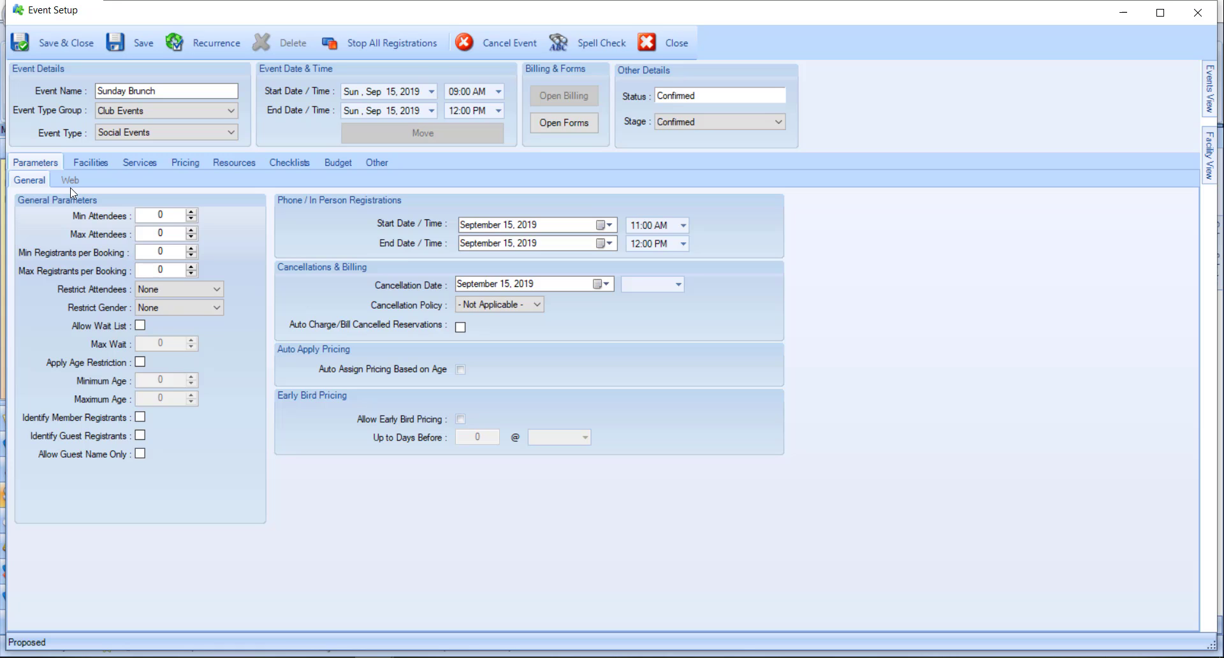
Step: Set phone and in-person registrations to start September 11, 2019 and end September 14, 2019 at 12:00 AM
left_click(608, 225)
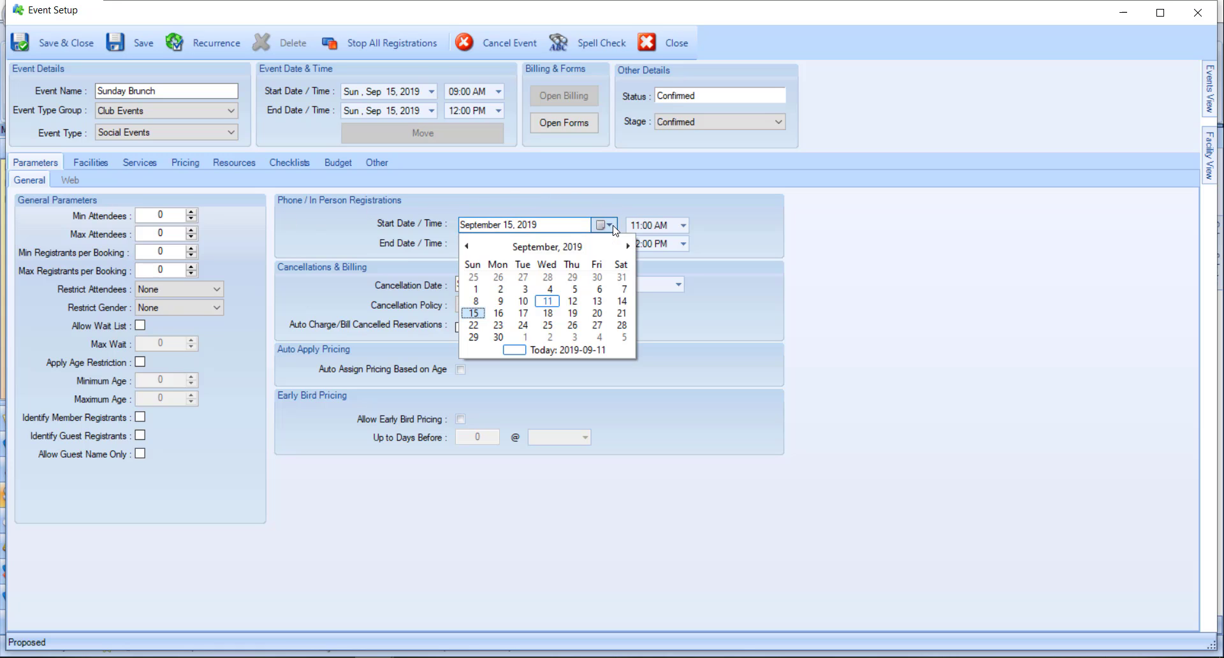
left_click(547, 301)
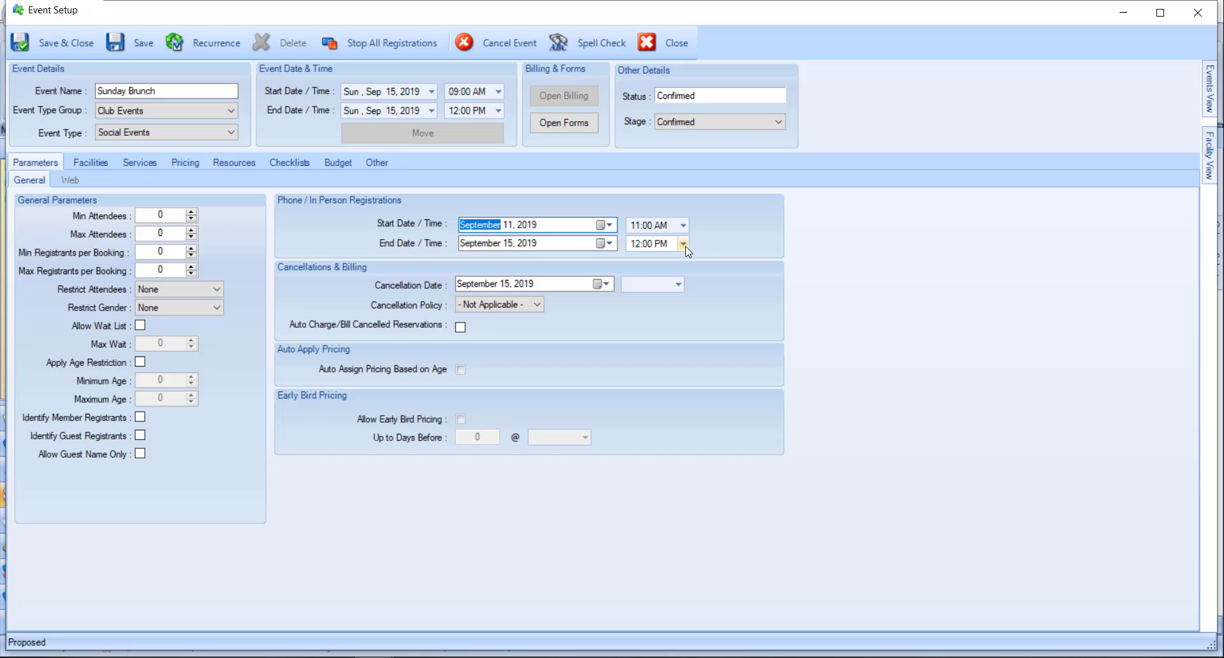
left_click(609, 243)
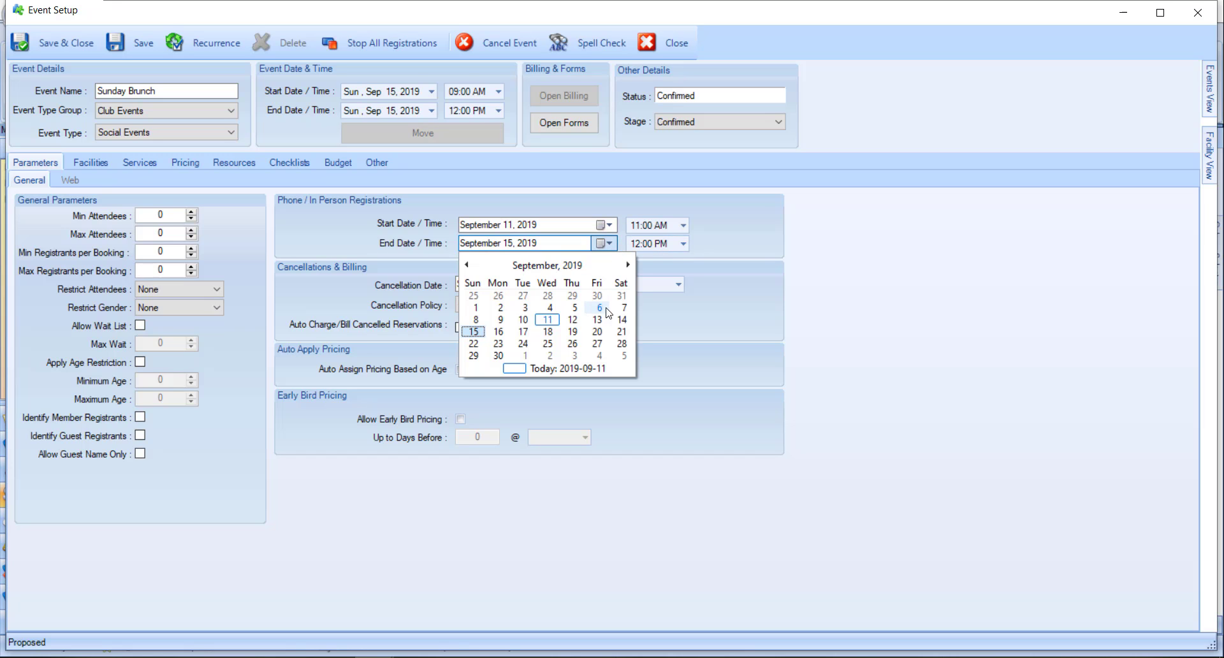
left_click(622, 320)
left_click(683, 243)
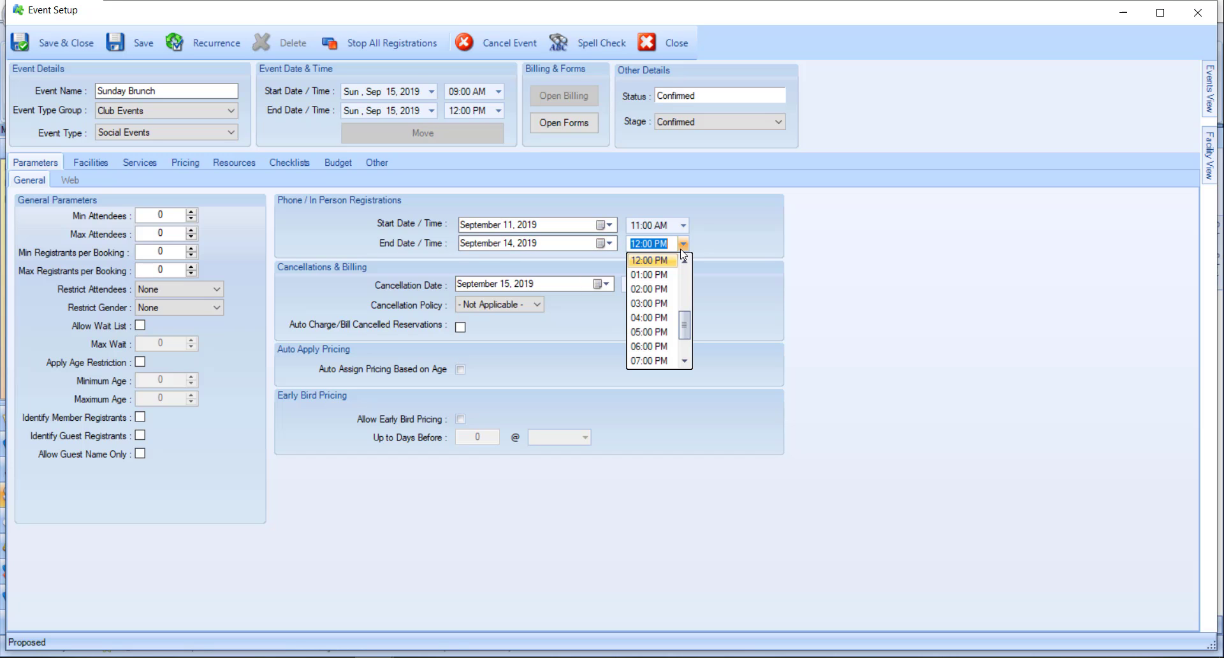
left_click_drag(687, 329, 686, 271)
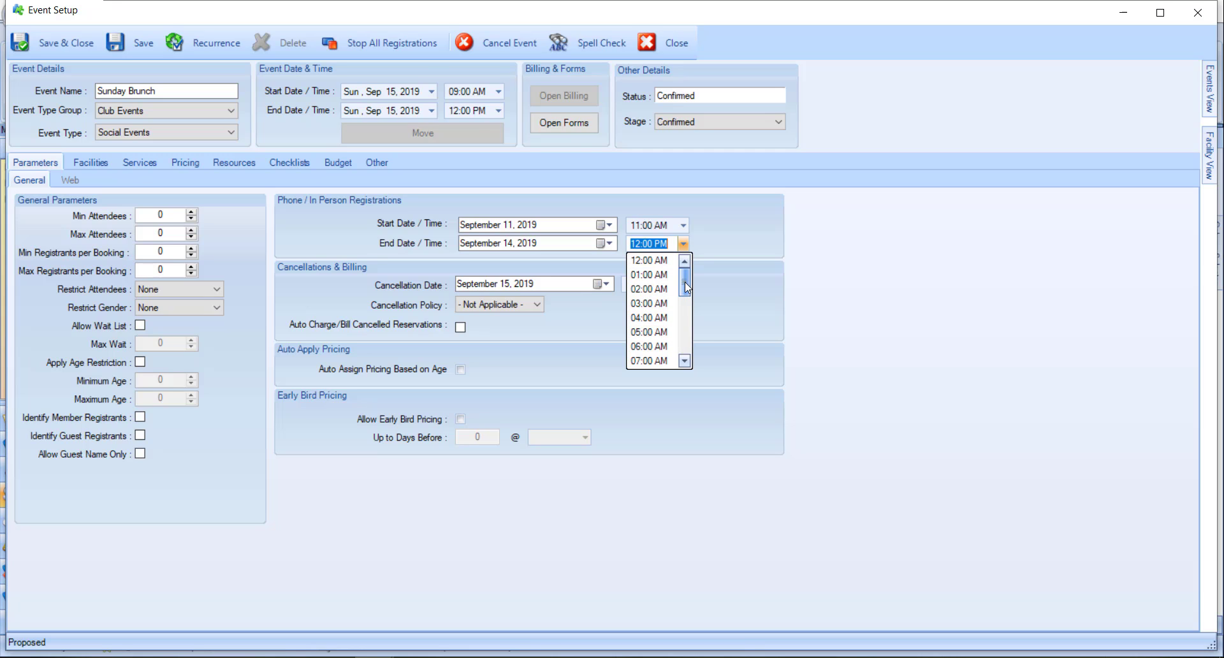
left_click(669, 260)
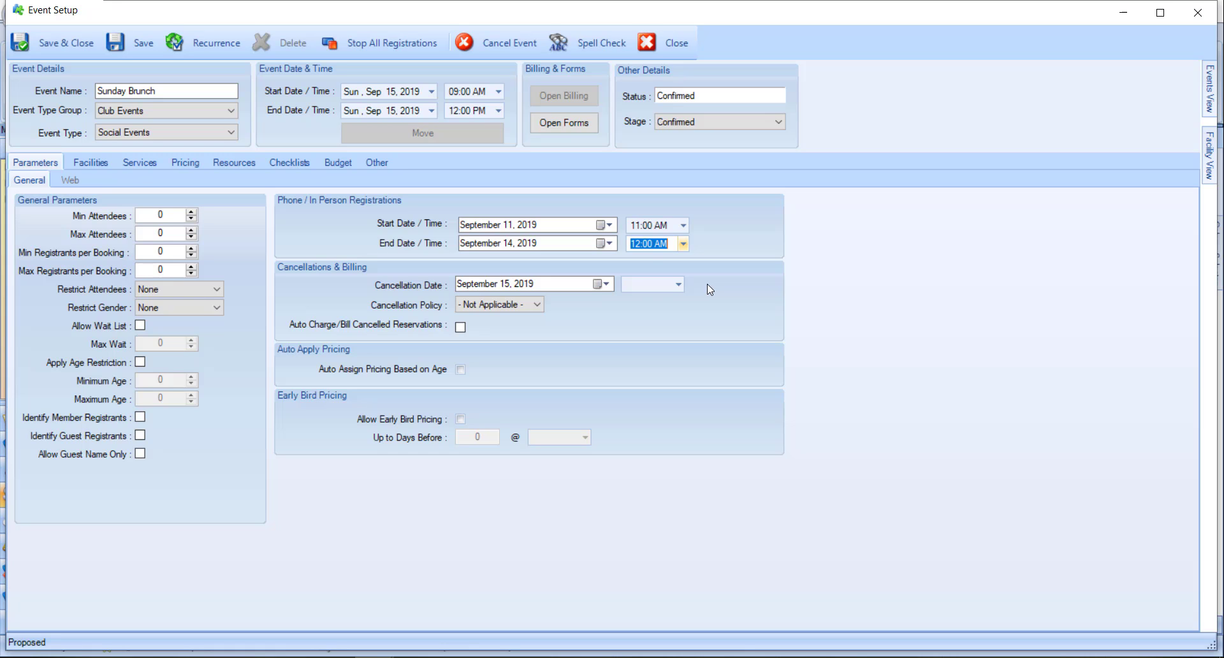
Step: Set the event's cancellation deadline to September 14, 2019 at 12:00 AM
left_click(606, 285)
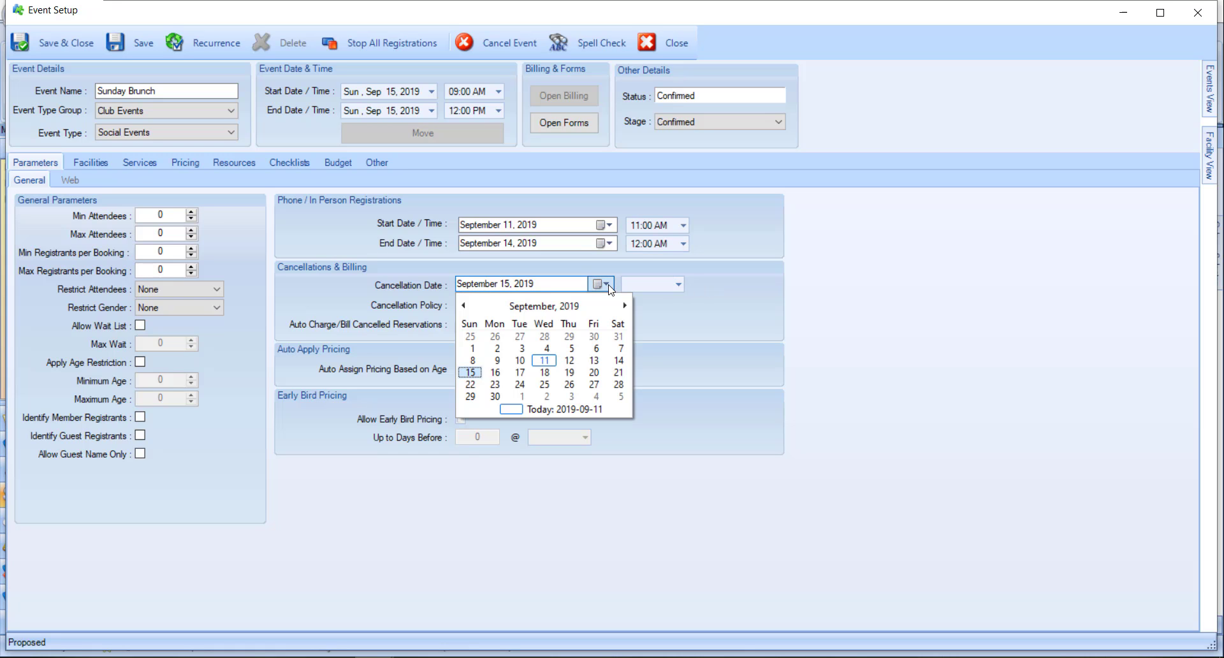
left_click(618, 360)
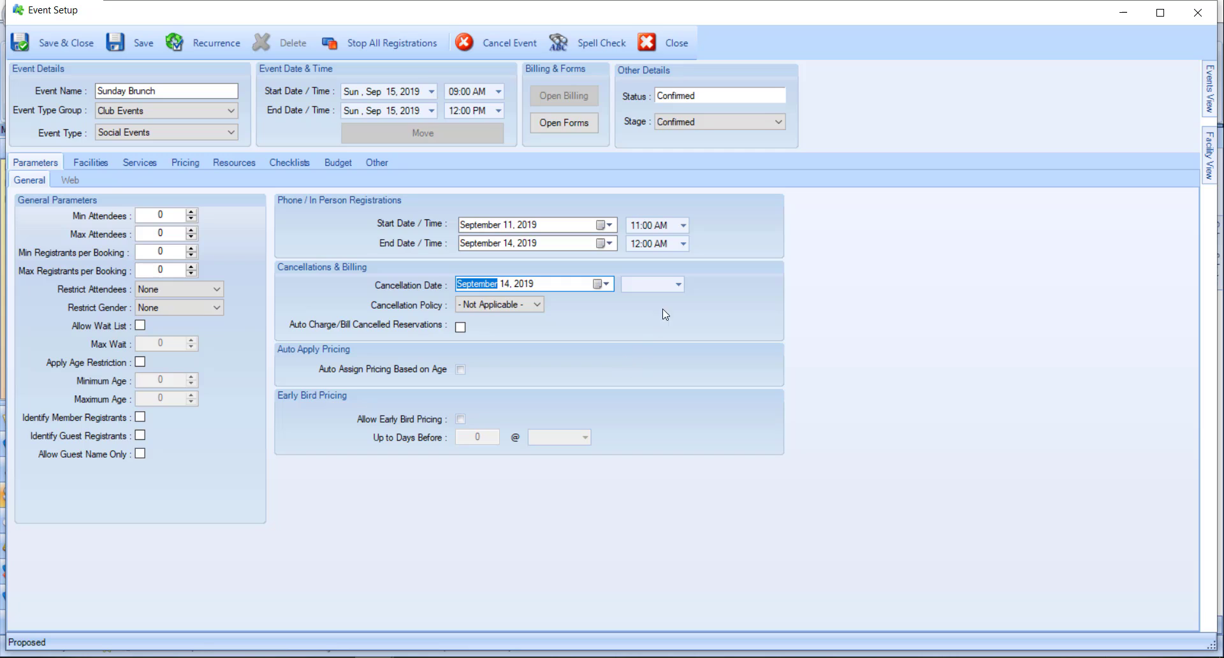
left_click(678, 284)
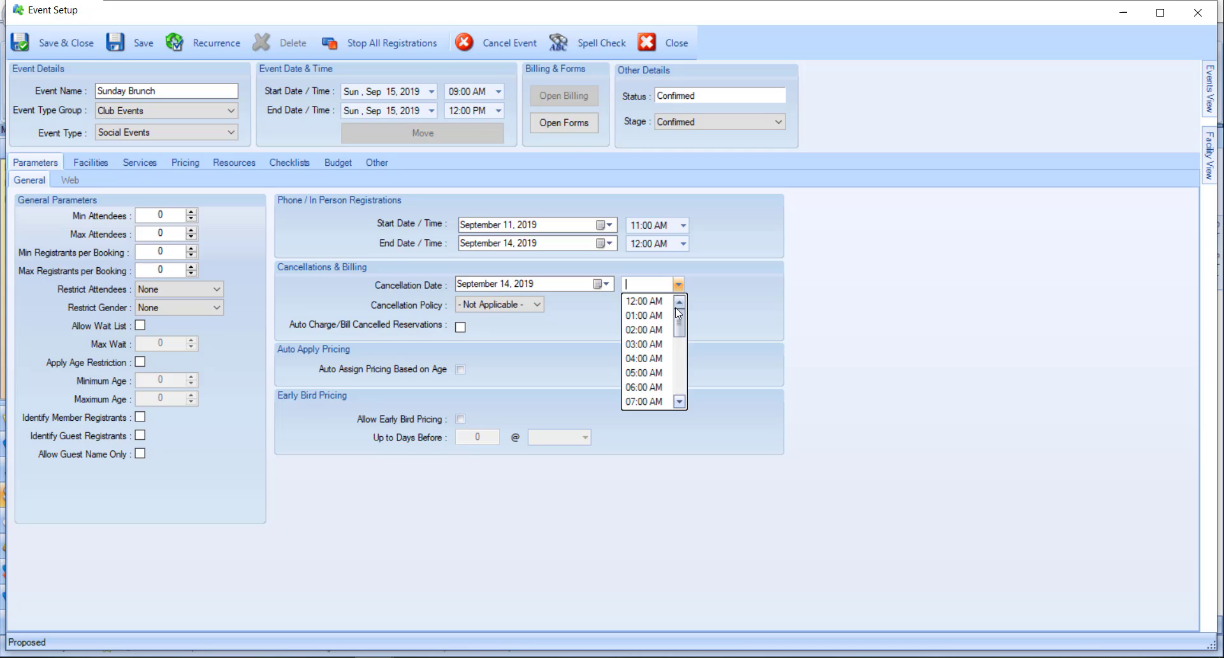
left_click(668, 306)
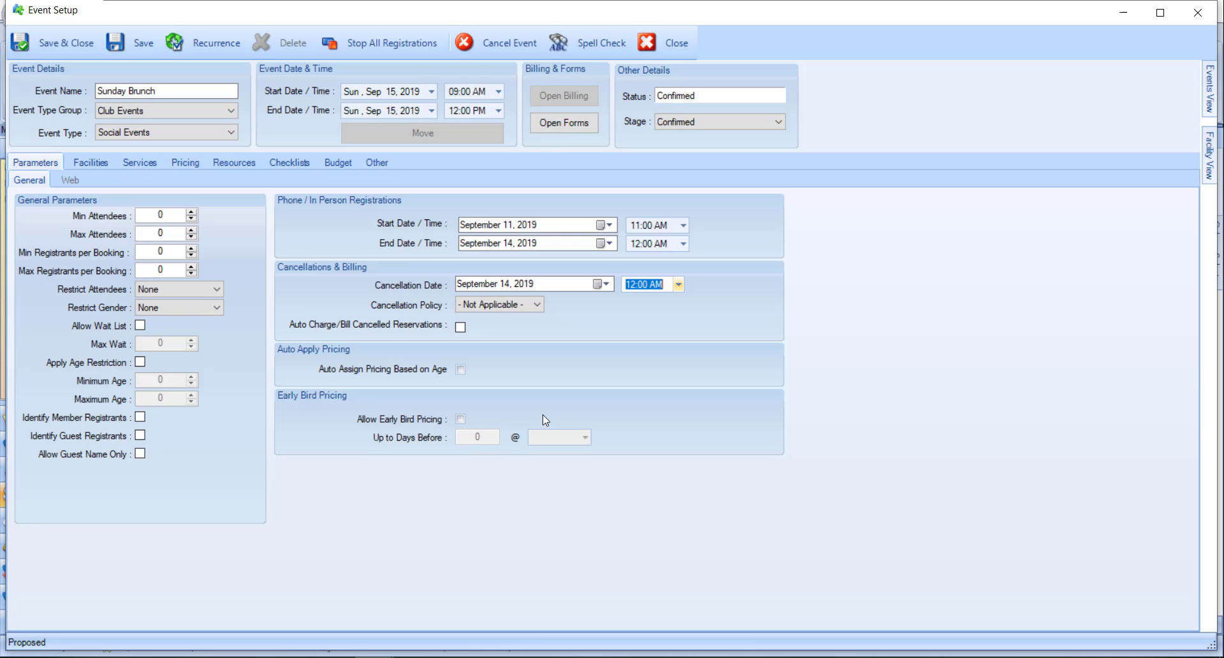
Step: Add the Ballroom to the event's facilities with the Reception seating style
left_click(107, 35)
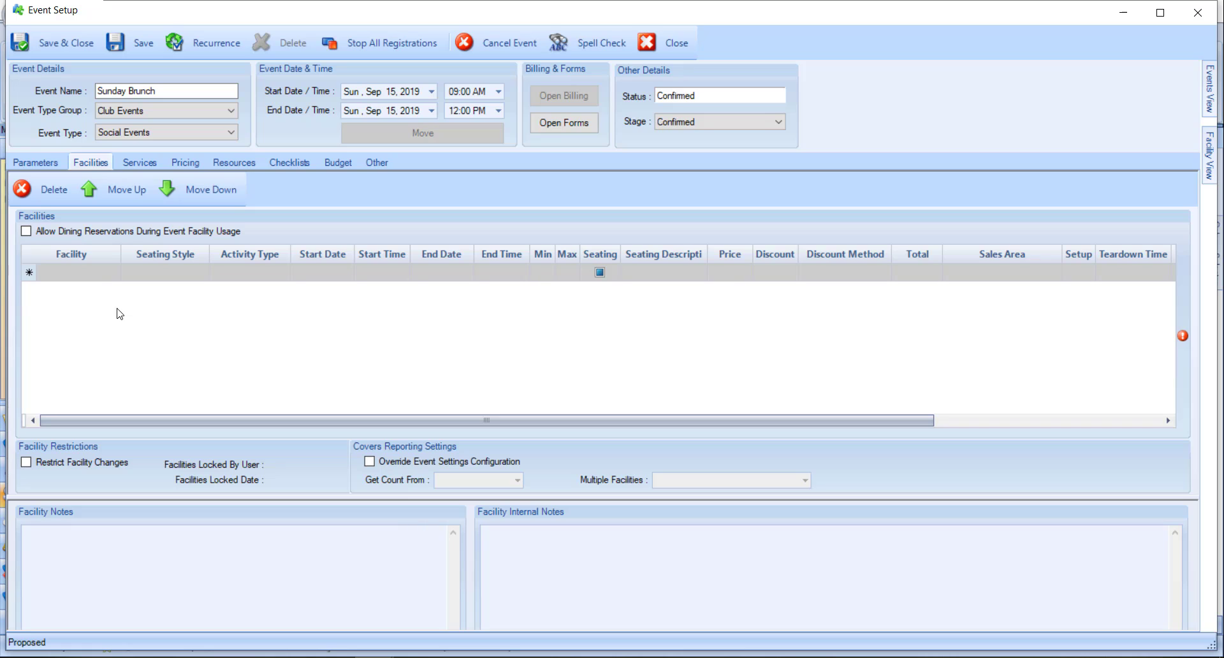
left_click(116, 276)
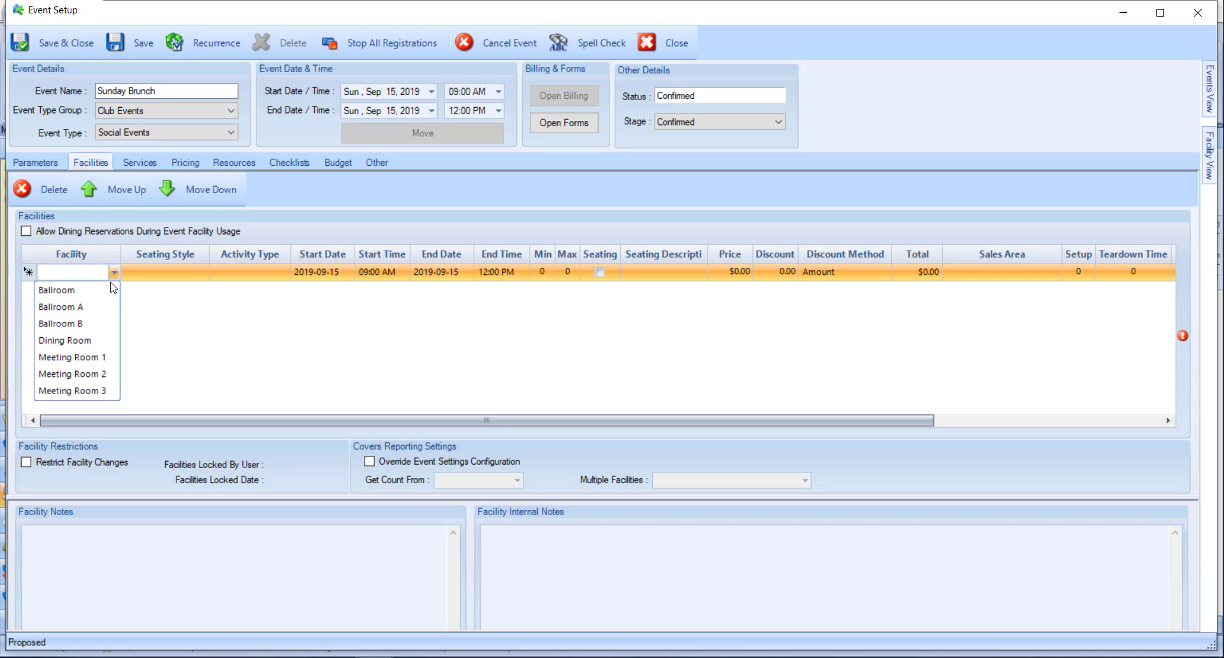
left_click(106, 286)
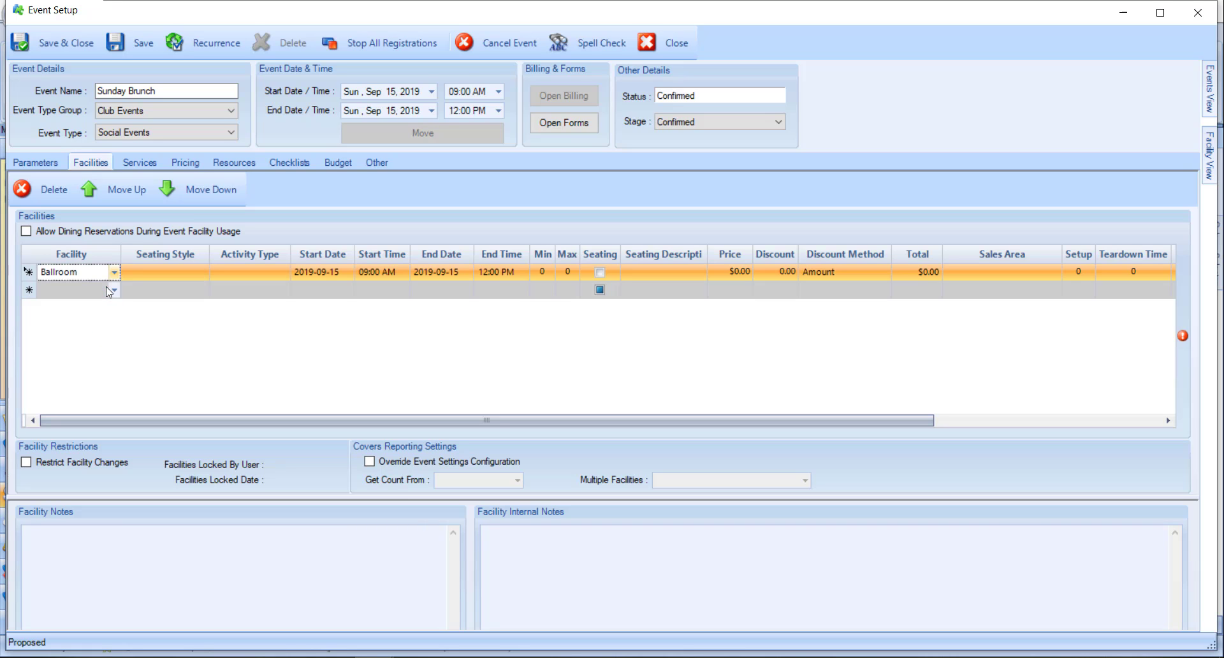
left_click(201, 277)
left_click(201, 273)
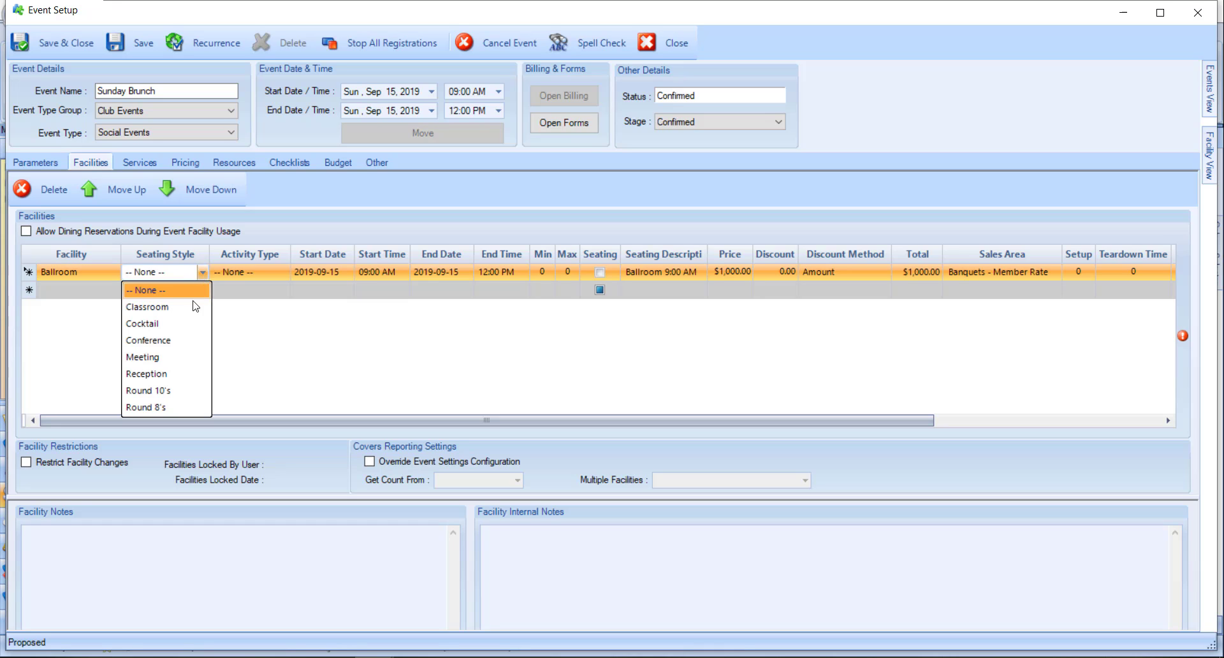
left_click(177, 373)
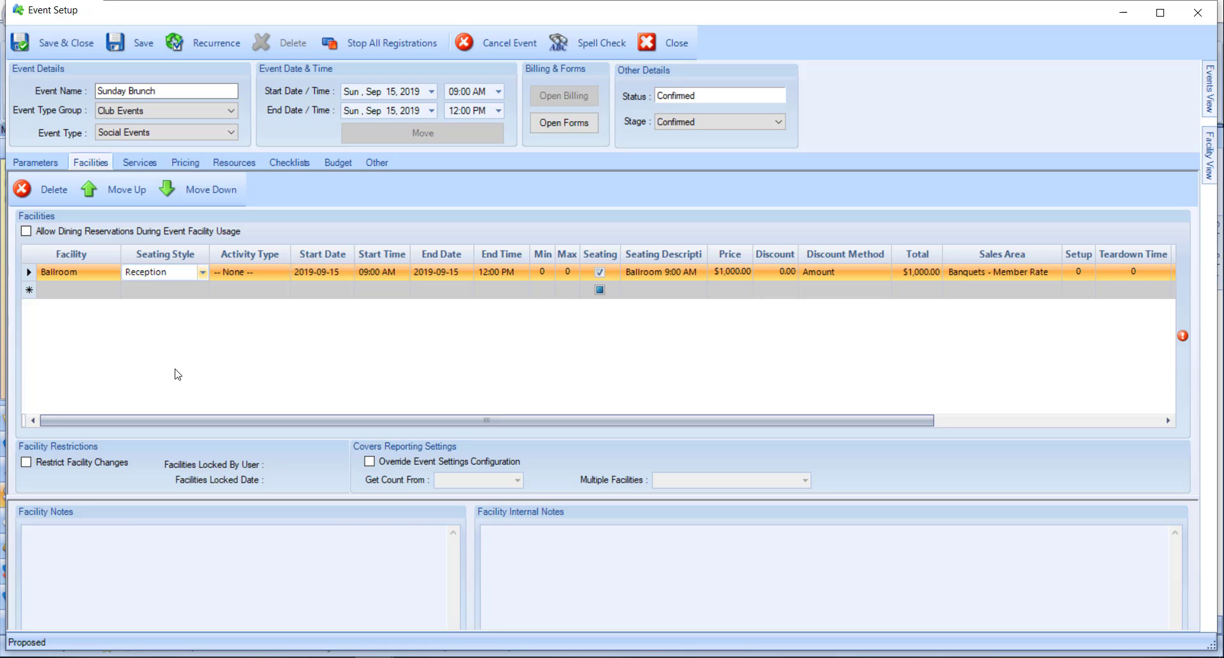
Step: Add a second facility row for the Ballroom, also with the Reception seating style
left_click(114, 290)
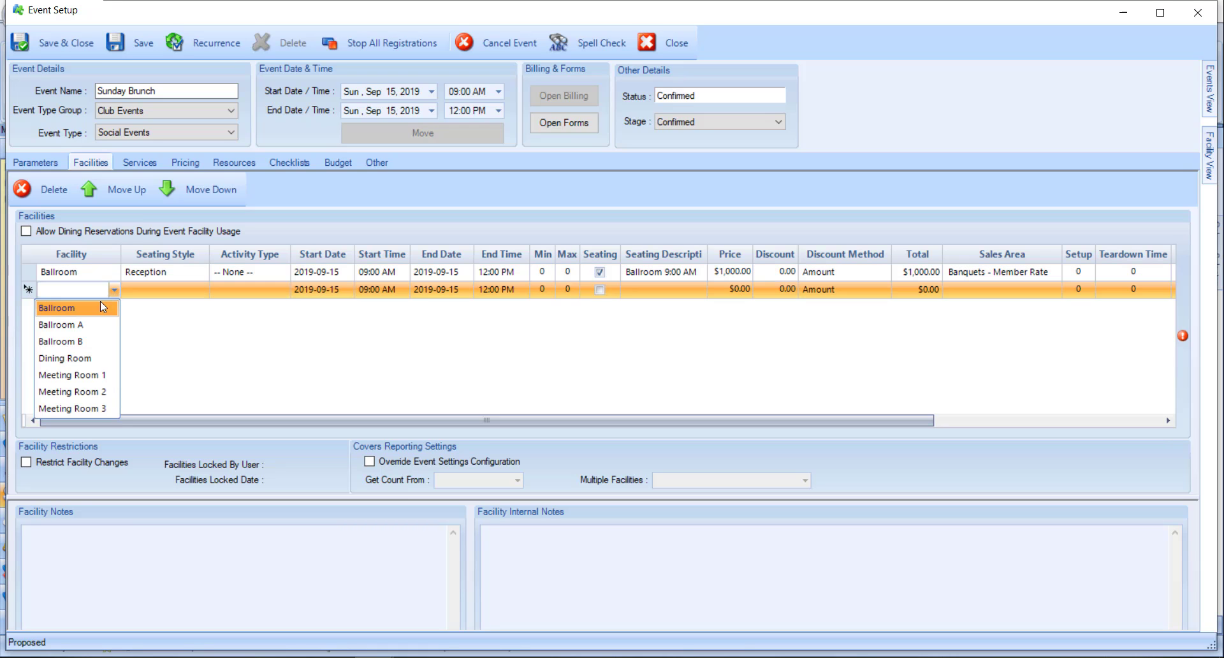
left_click(101, 306)
left_click(204, 288)
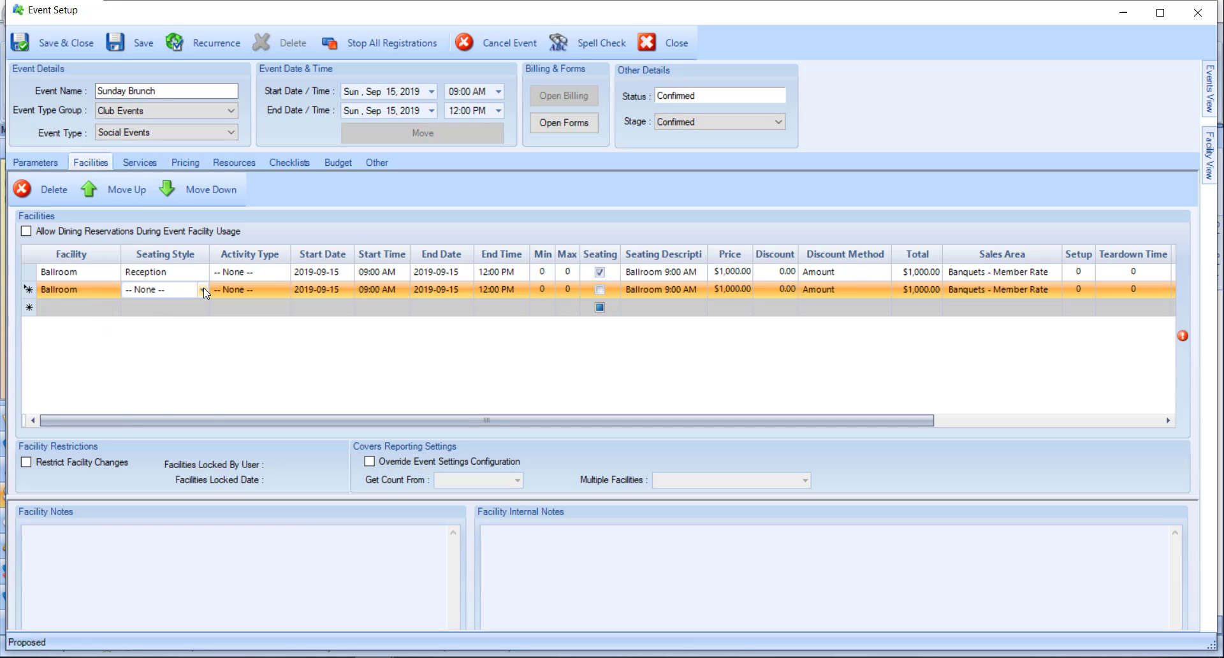
left_click(202, 289)
left_click(180, 392)
Step: Set the end time of the first Ballroom booking to 10:00 AM
left_click(498, 295)
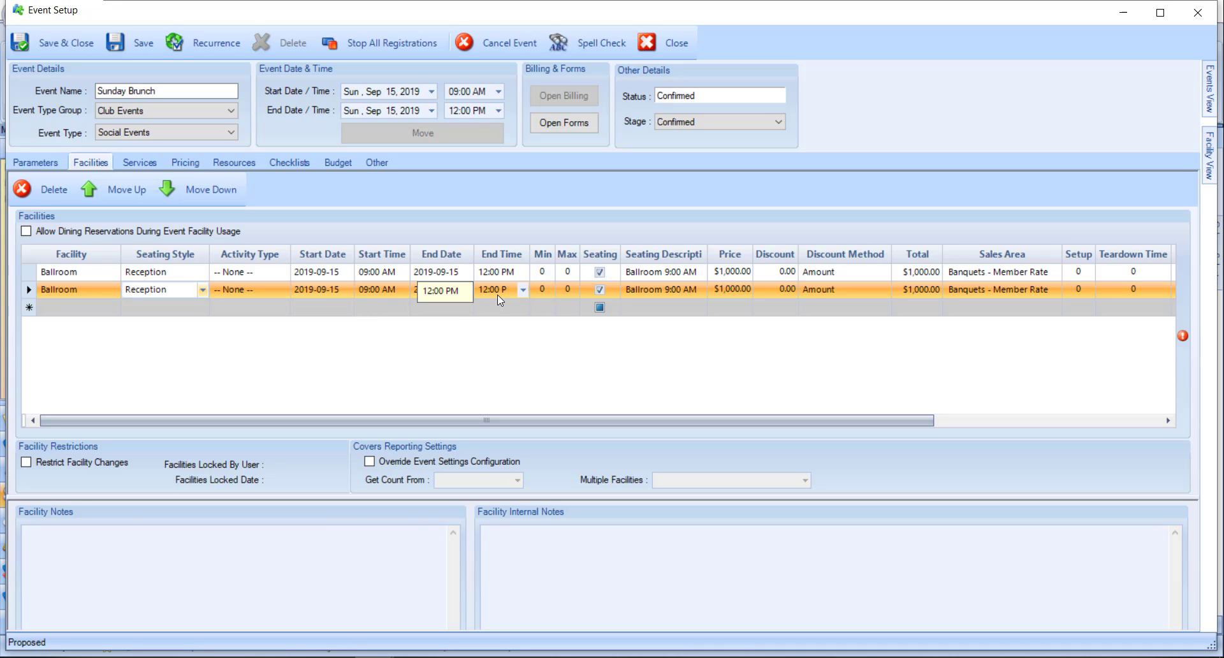
left_click(523, 273)
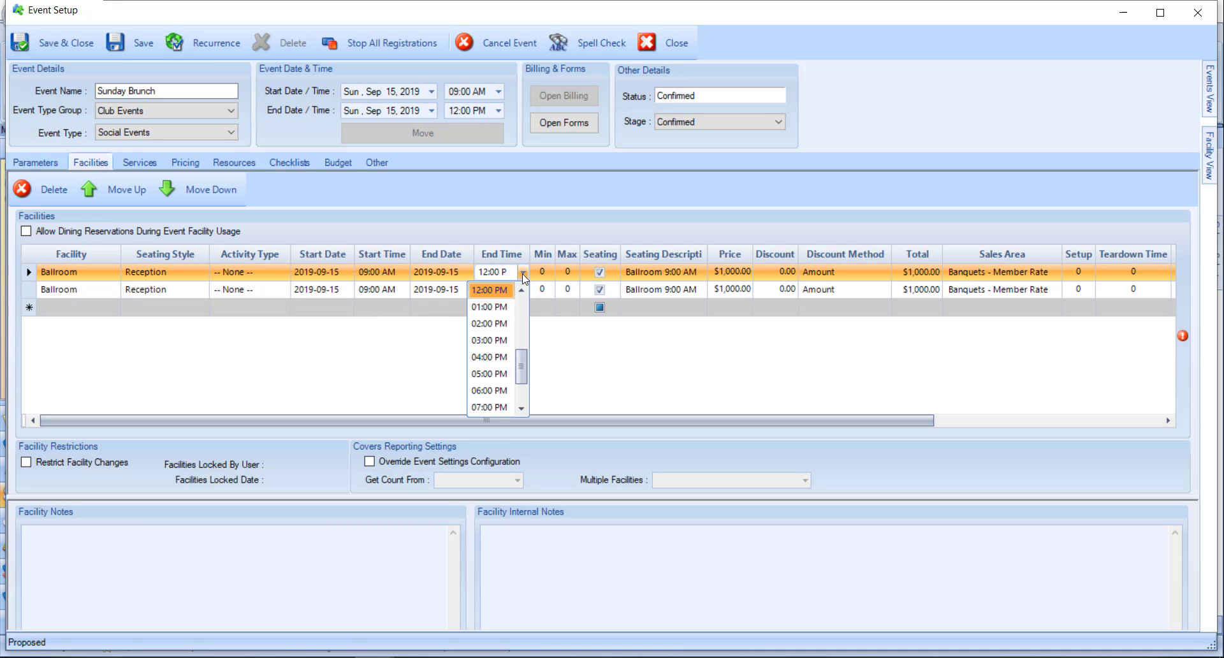
scroll(520, 292, "up", 1)
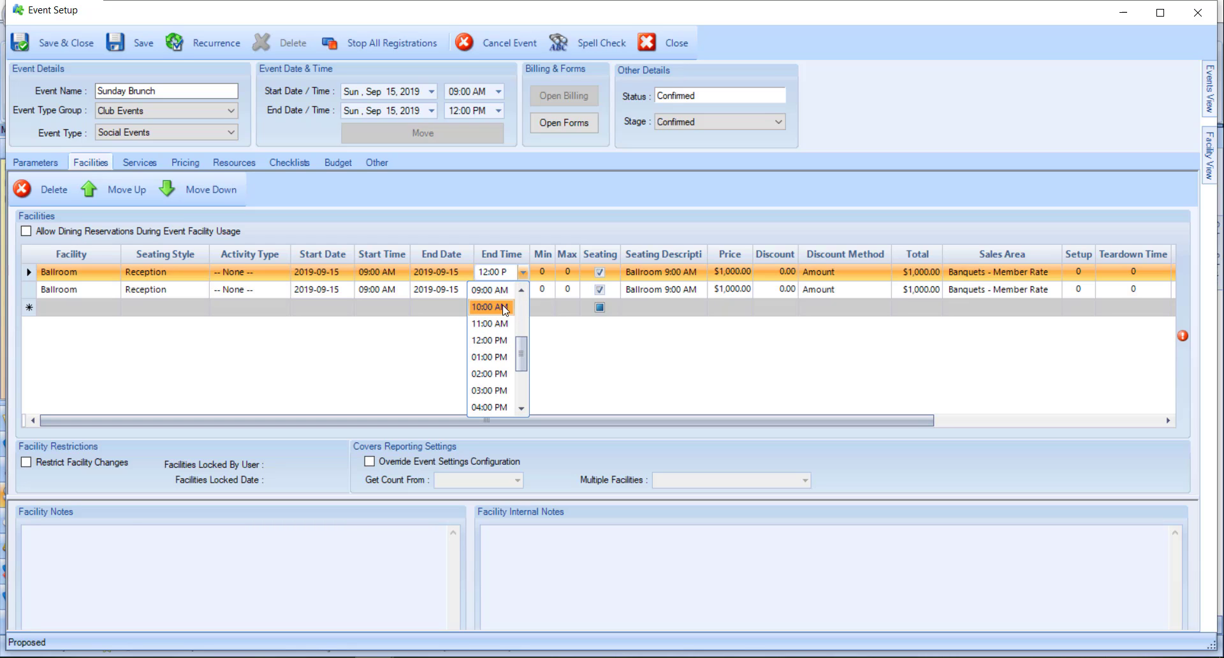
left_click(505, 311)
Step: Set the start time of the second Ballroom booking to 10:00 AM
left_click(400, 295)
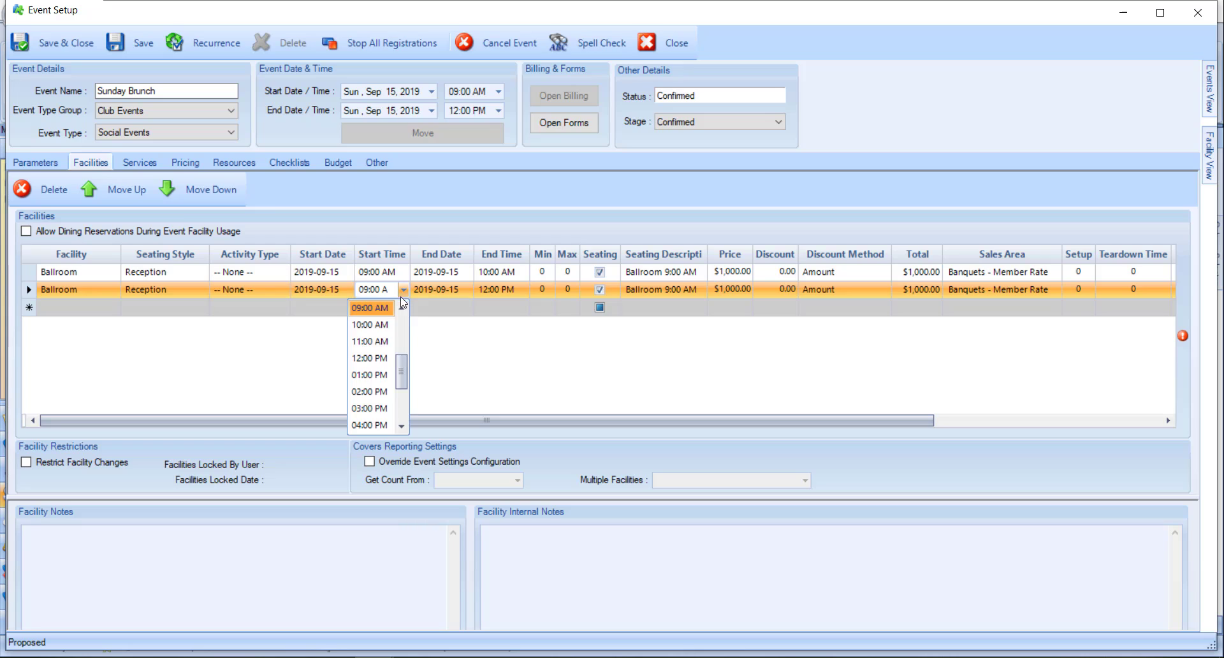
left_click(379, 324)
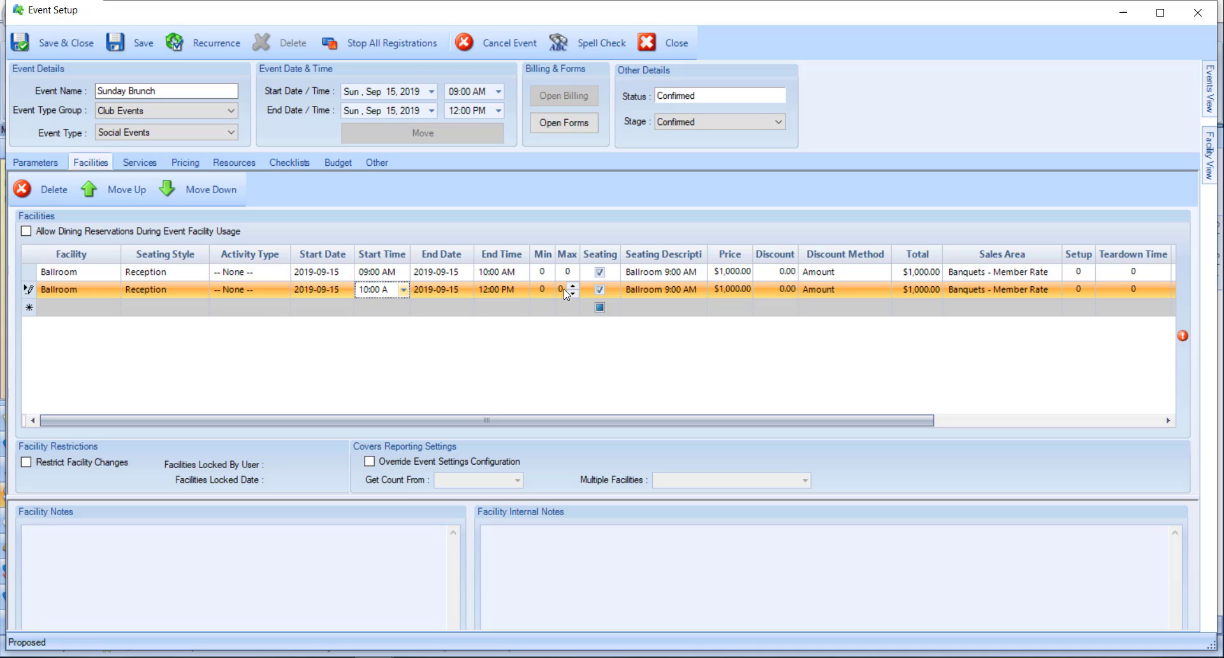
key("Tab")
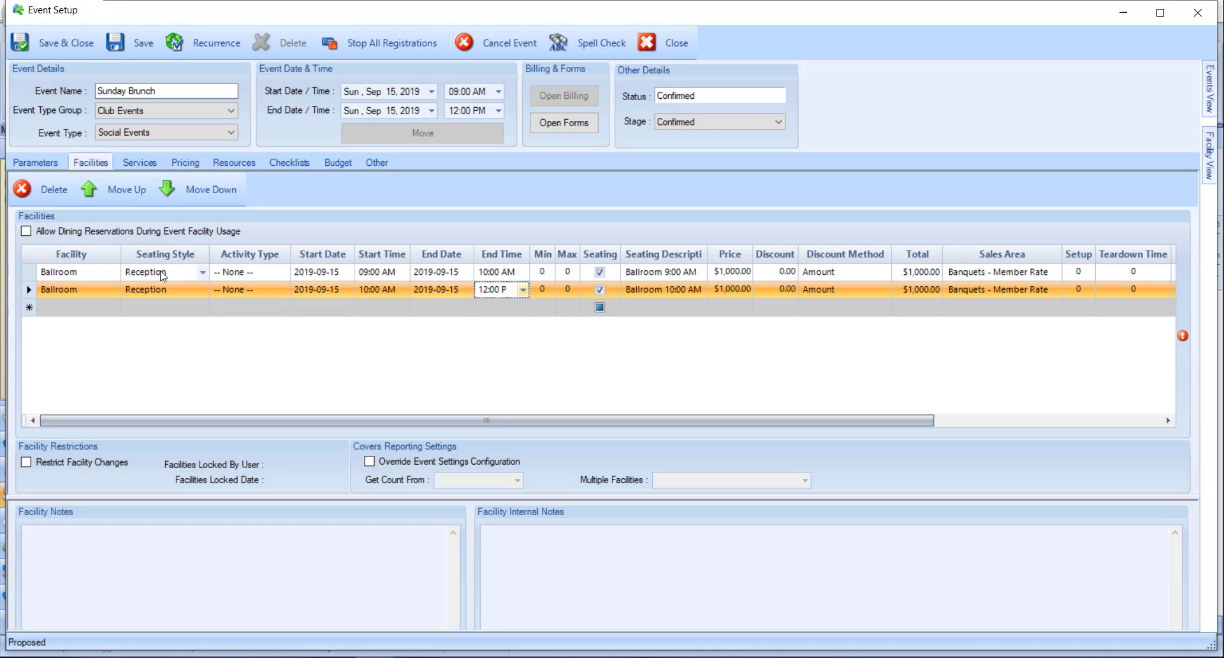
Step: Add Ballroom A as a third facility with the Cocktail seating style and turn off its Seating option
left_click(114, 307)
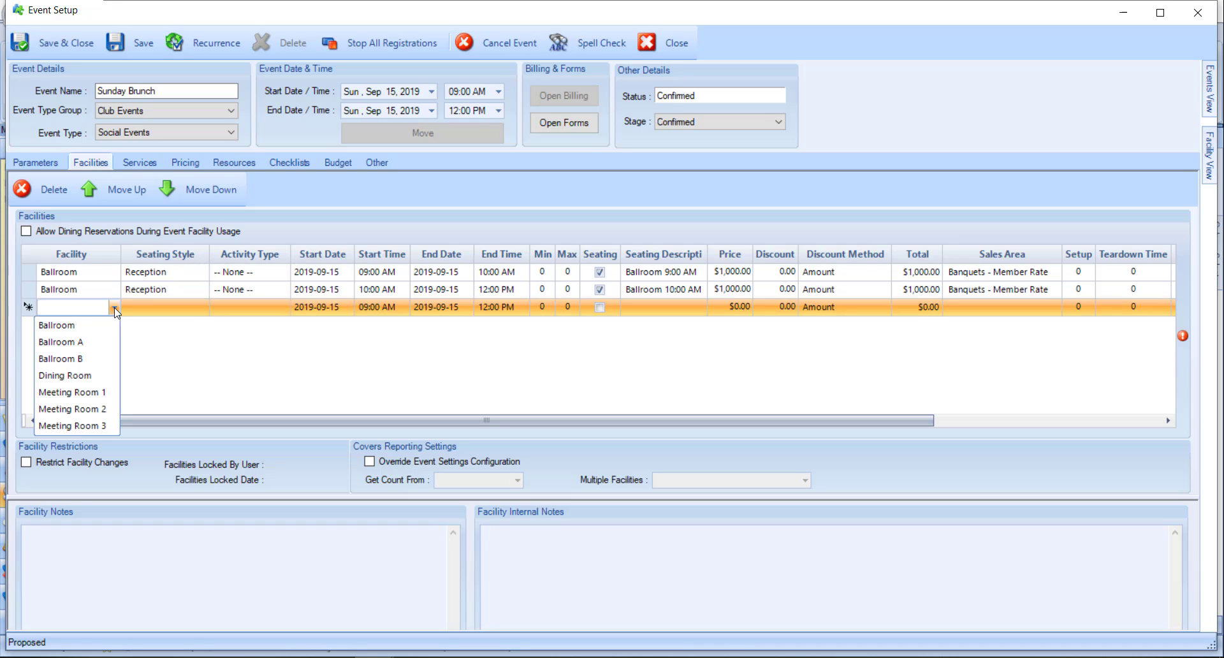
left_click(91, 339)
left_click(201, 307)
left_click(203, 309)
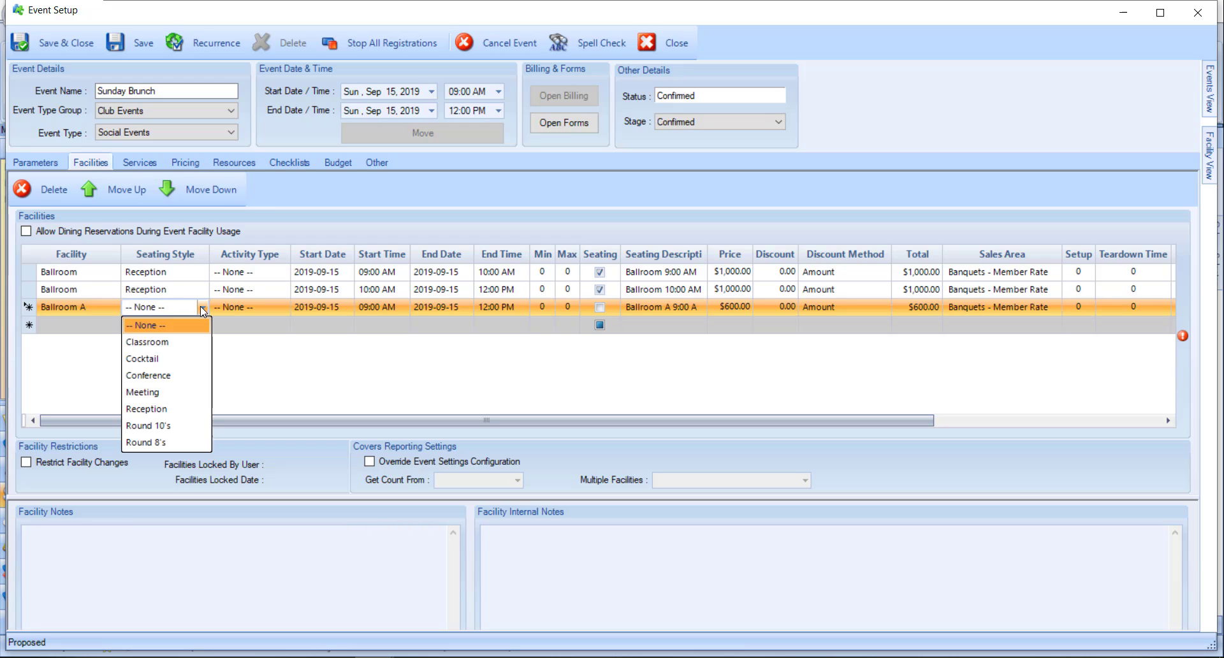
left_click(172, 359)
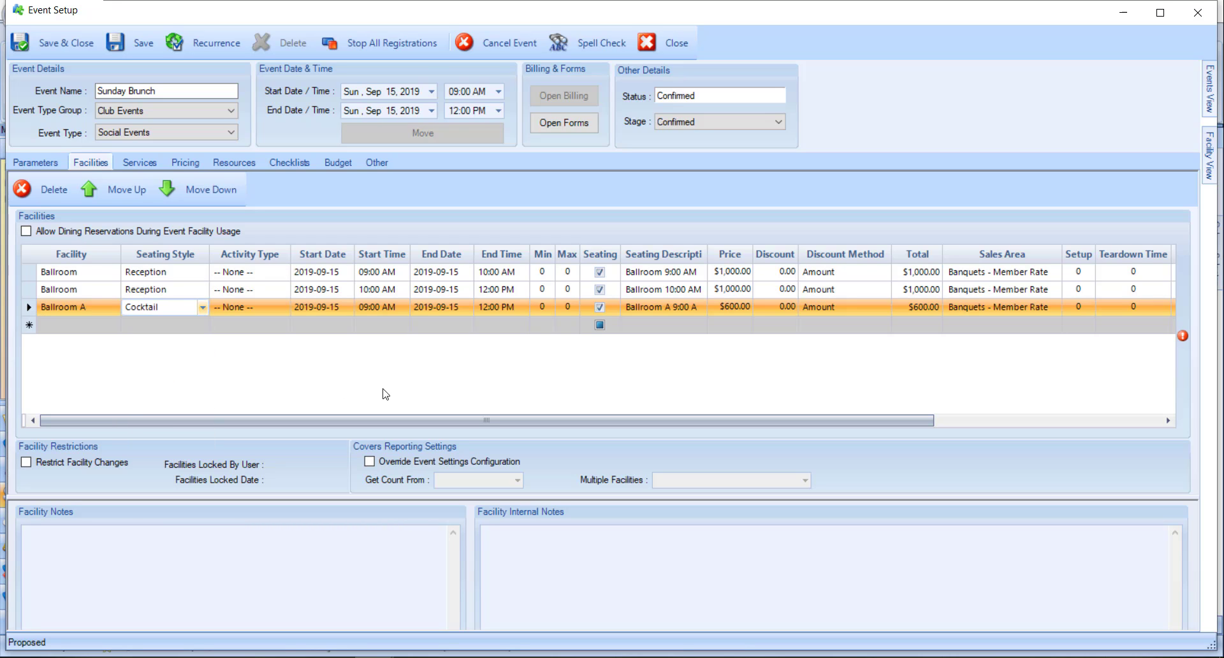
left_click(599, 307)
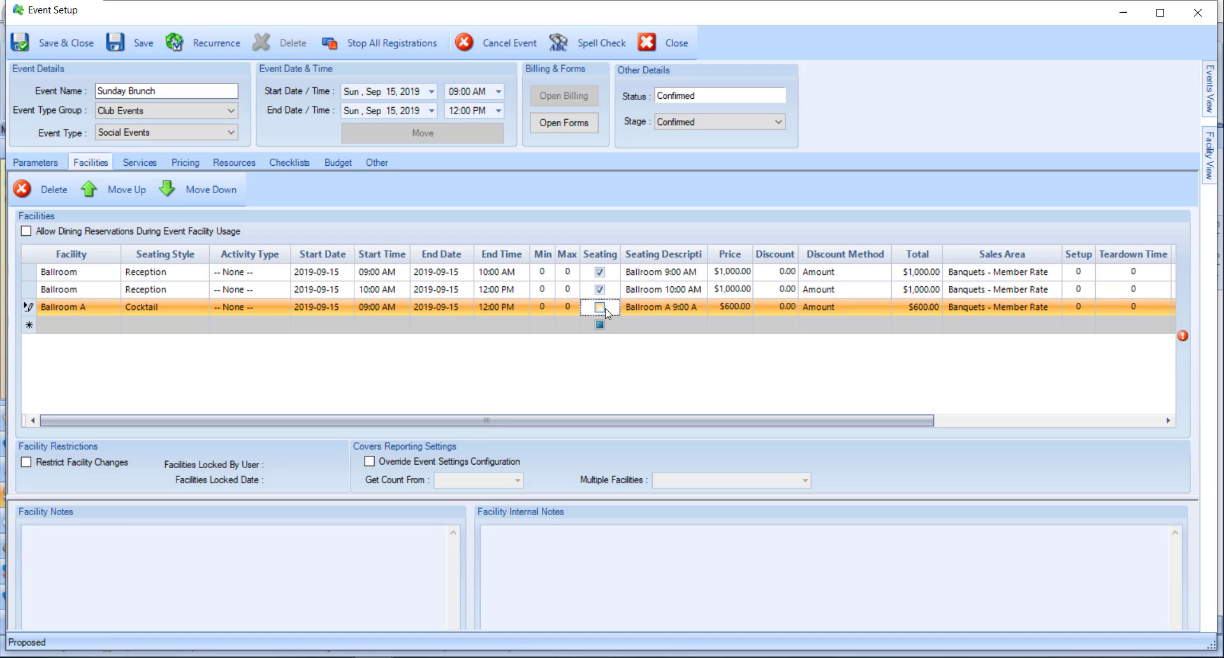
Step: Turn off Block Facility Setup/Tear Down Times for both Ballroom bookings and delete the Ballroom A row
left_click(694, 295)
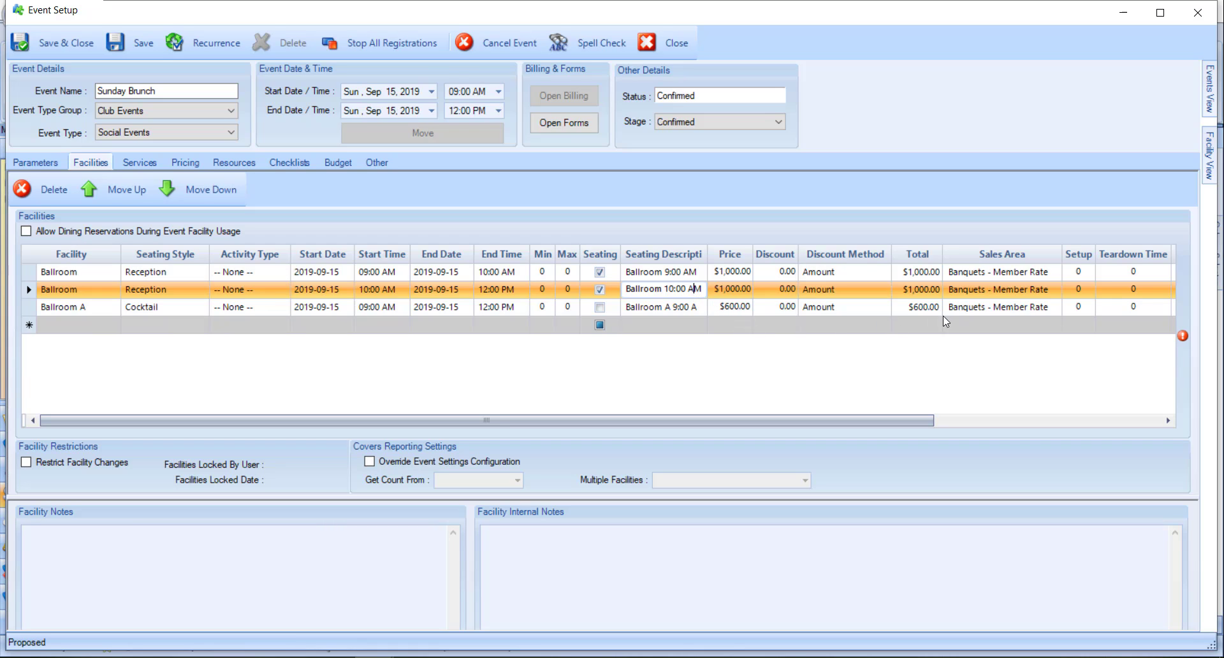
left_click(1128, 290)
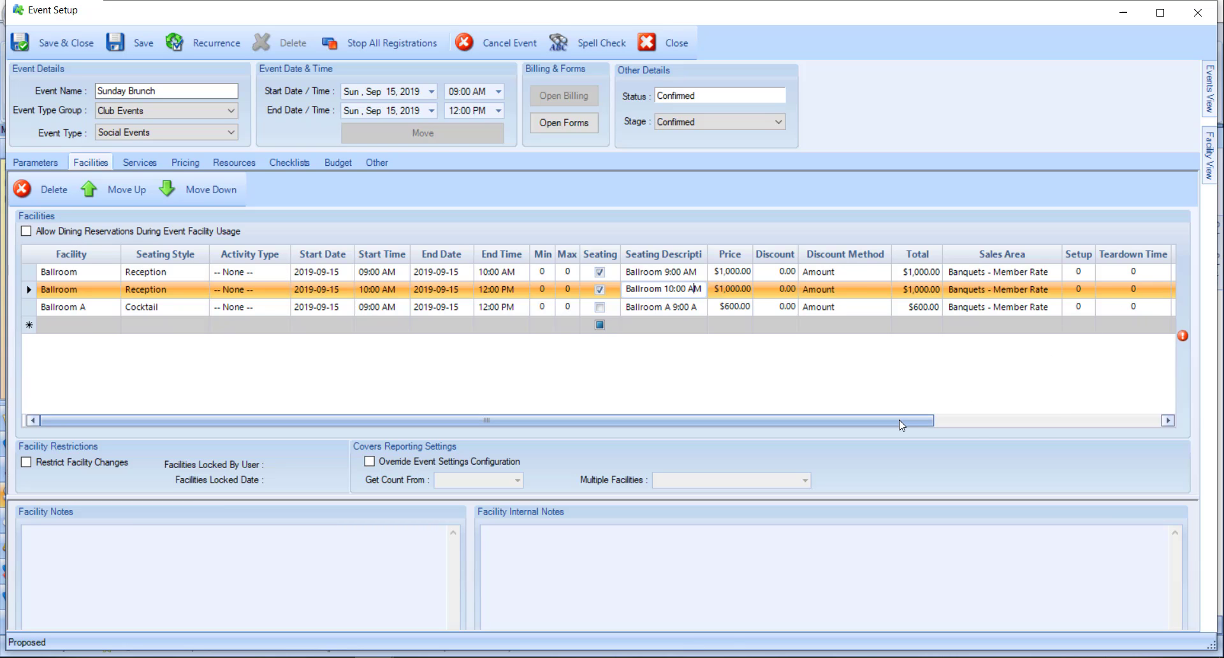
left_click_drag(899, 420, 1144, 436)
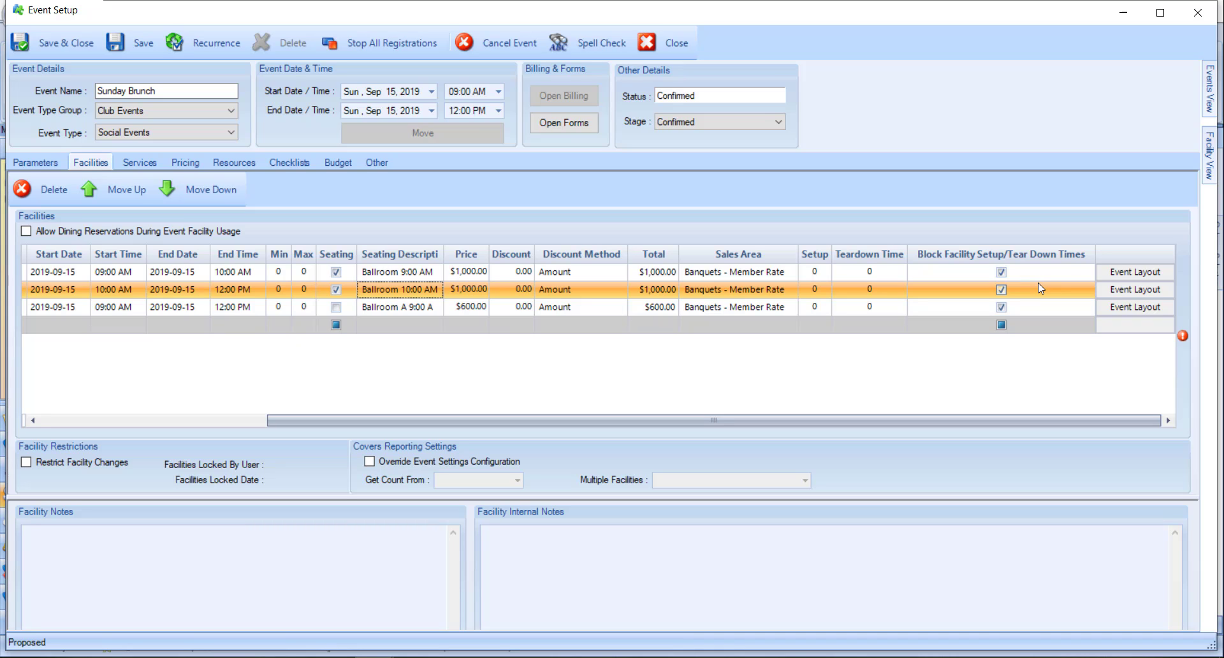
left_click(1002, 272)
left_click(1002, 291)
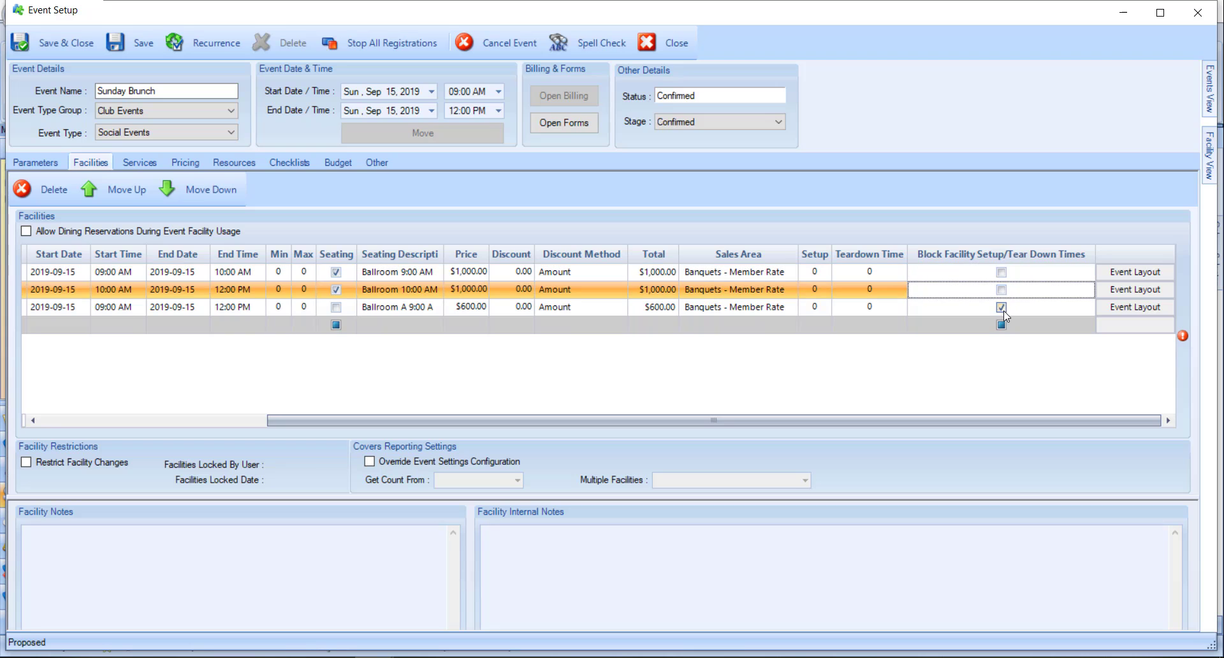
left_click(1004, 311)
key("Delete")
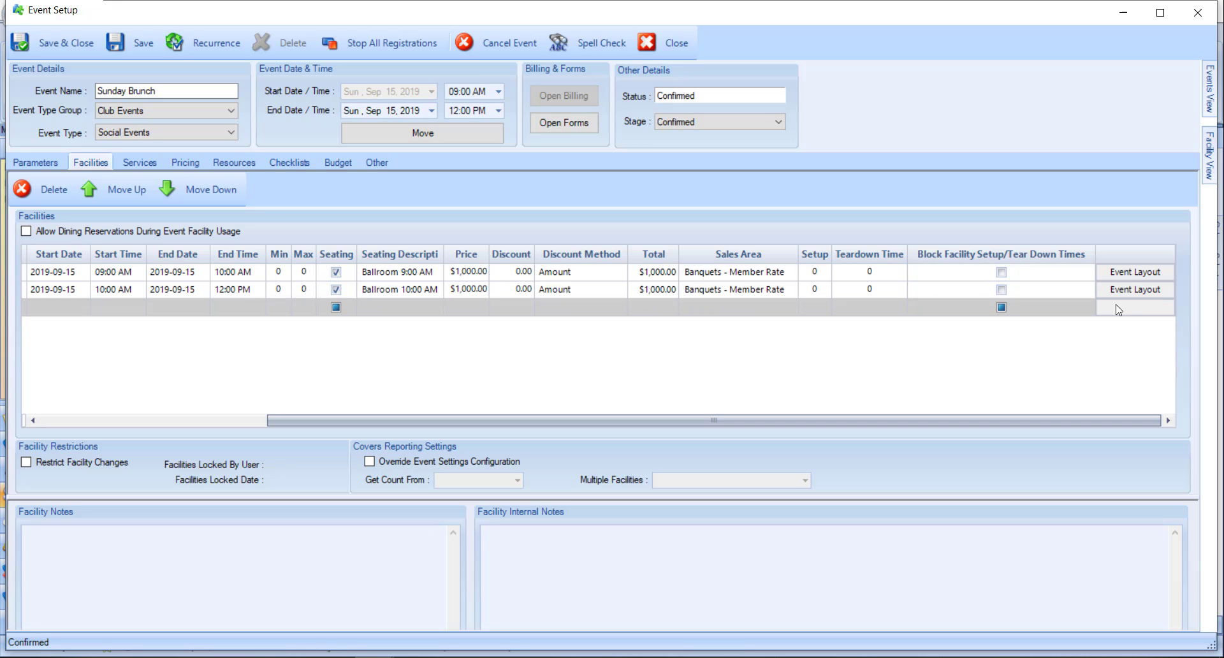
Step: View the event layout of the 9:00 AM Ballroom booking, check which layouts are available, and return to the facilities
left_click(1132, 278)
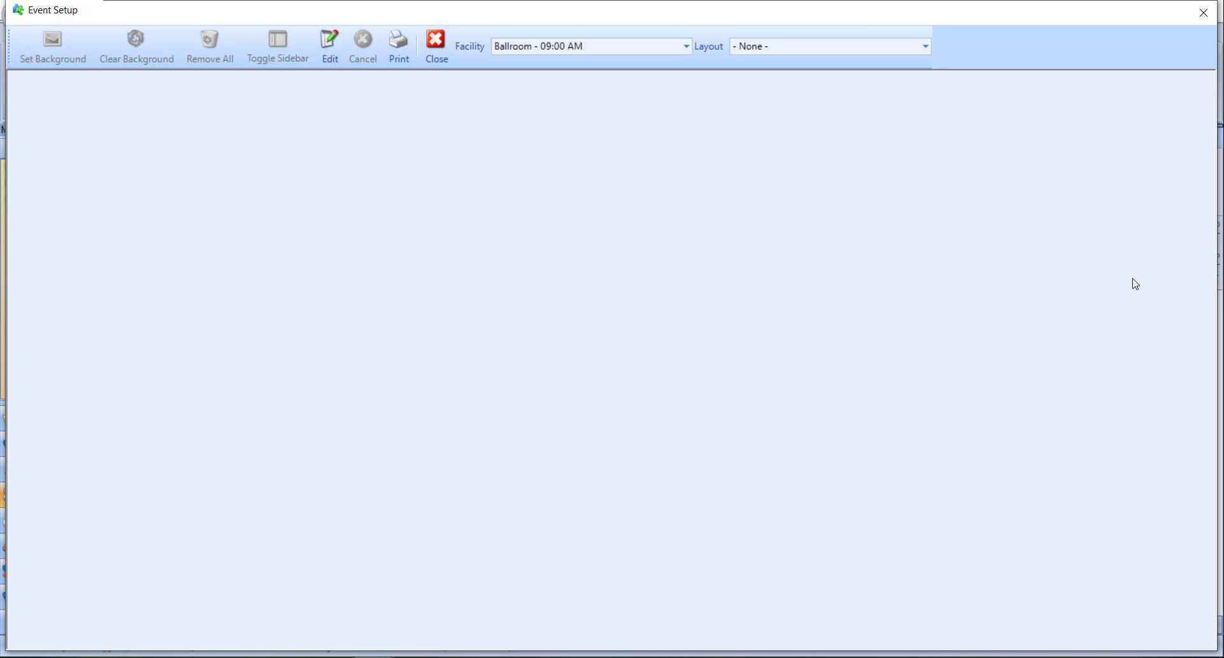
left_click(807, 58)
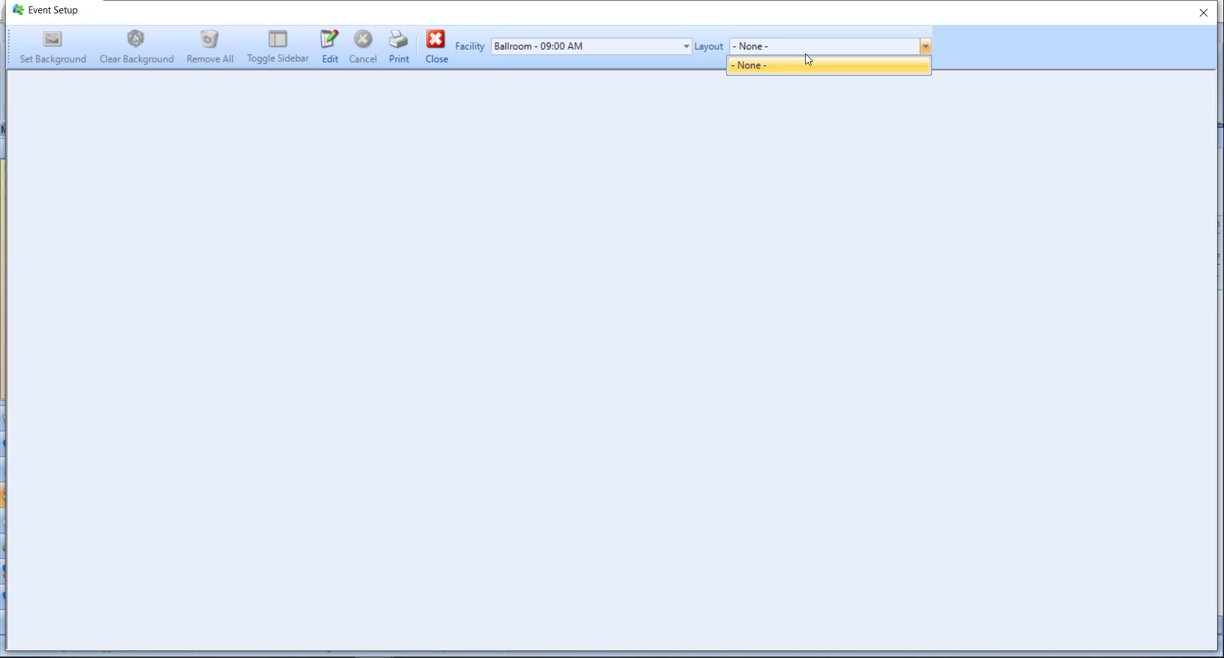
left_click(802, 102)
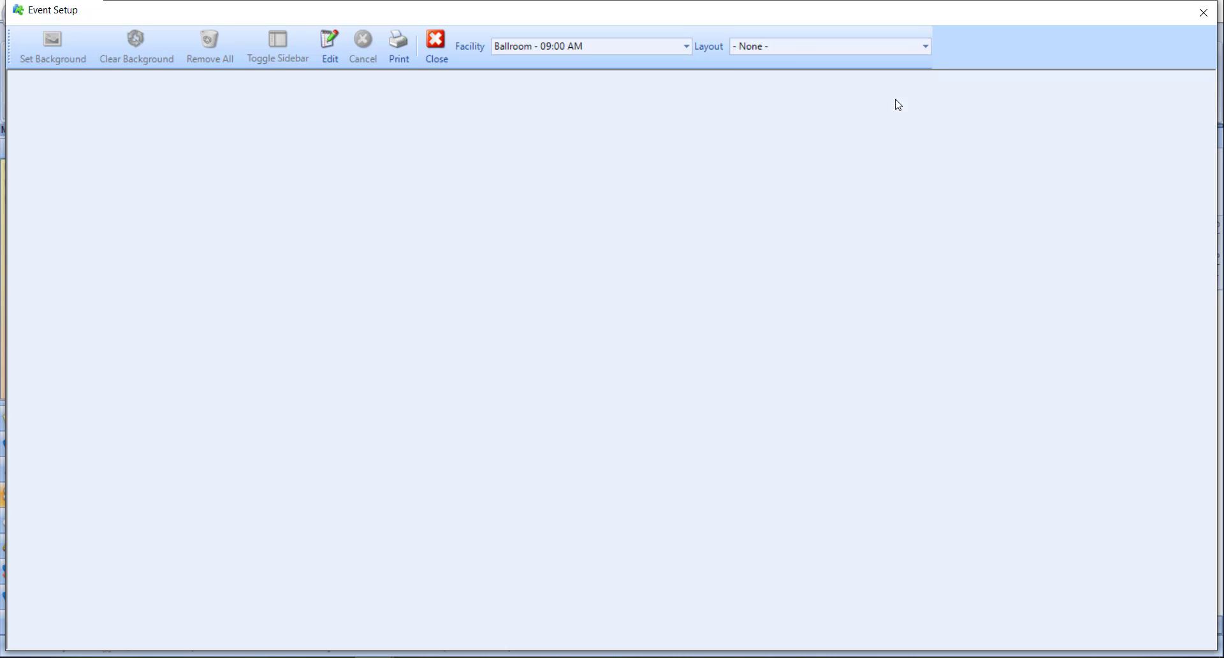
left_click(1201, 13)
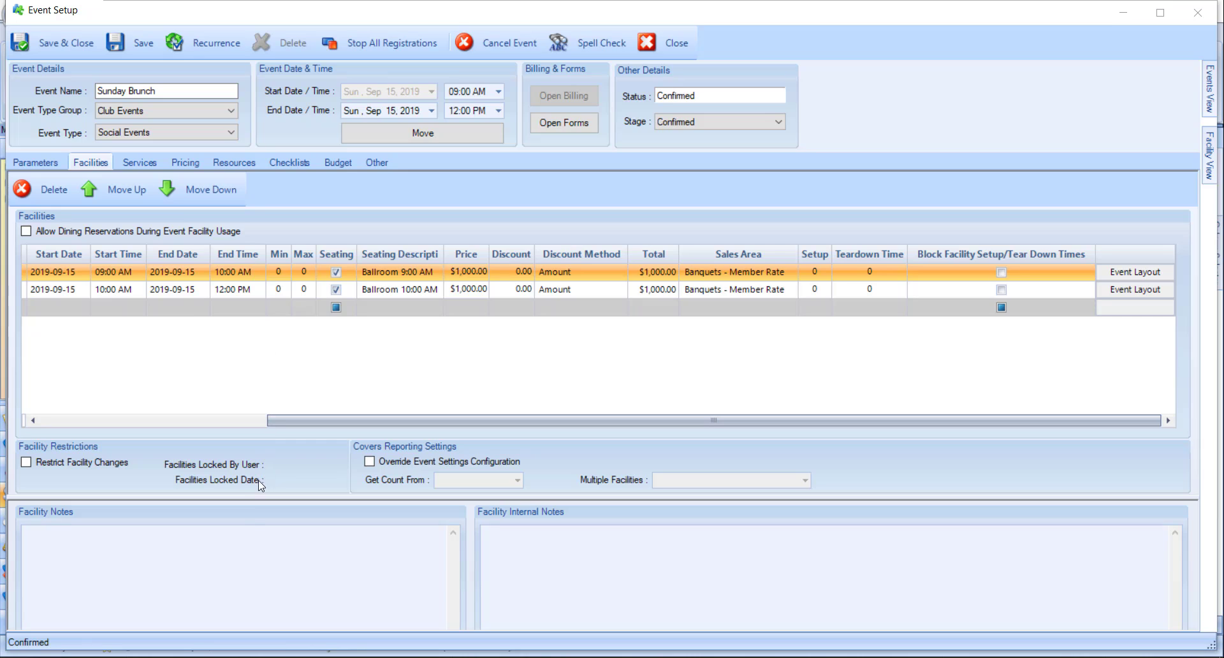
left_click(240, 549)
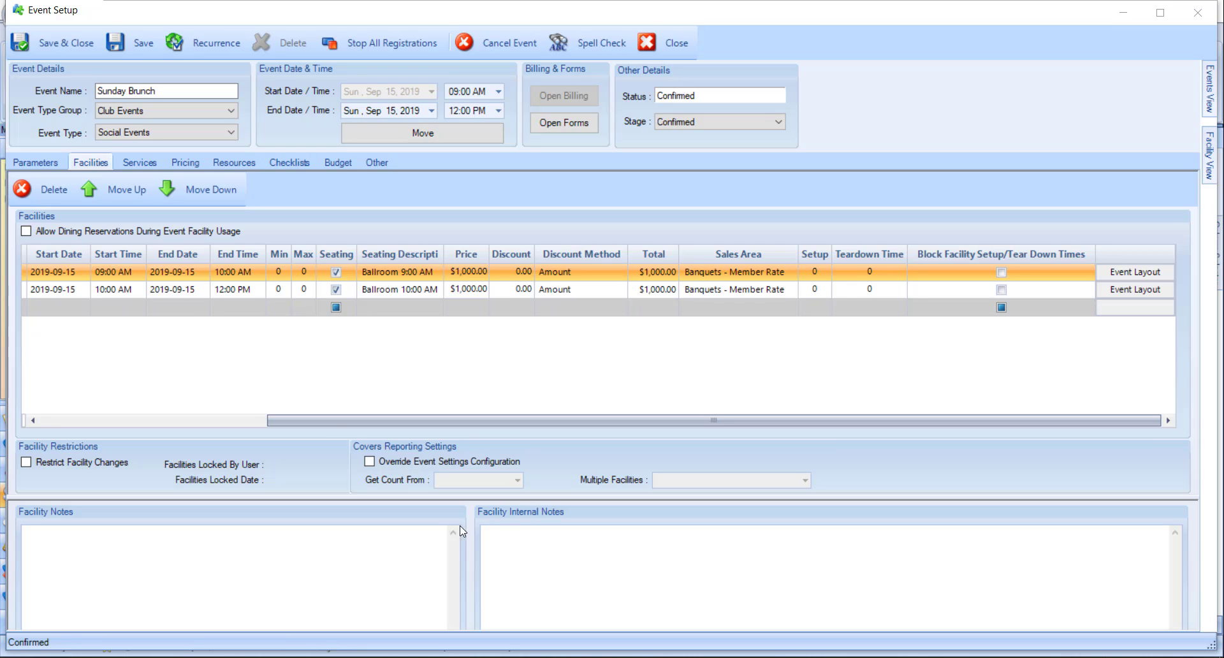
Step: Add a Dinner Buffet service to the event for the 9:00 AM Ballroom booking
left_click(150, 167)
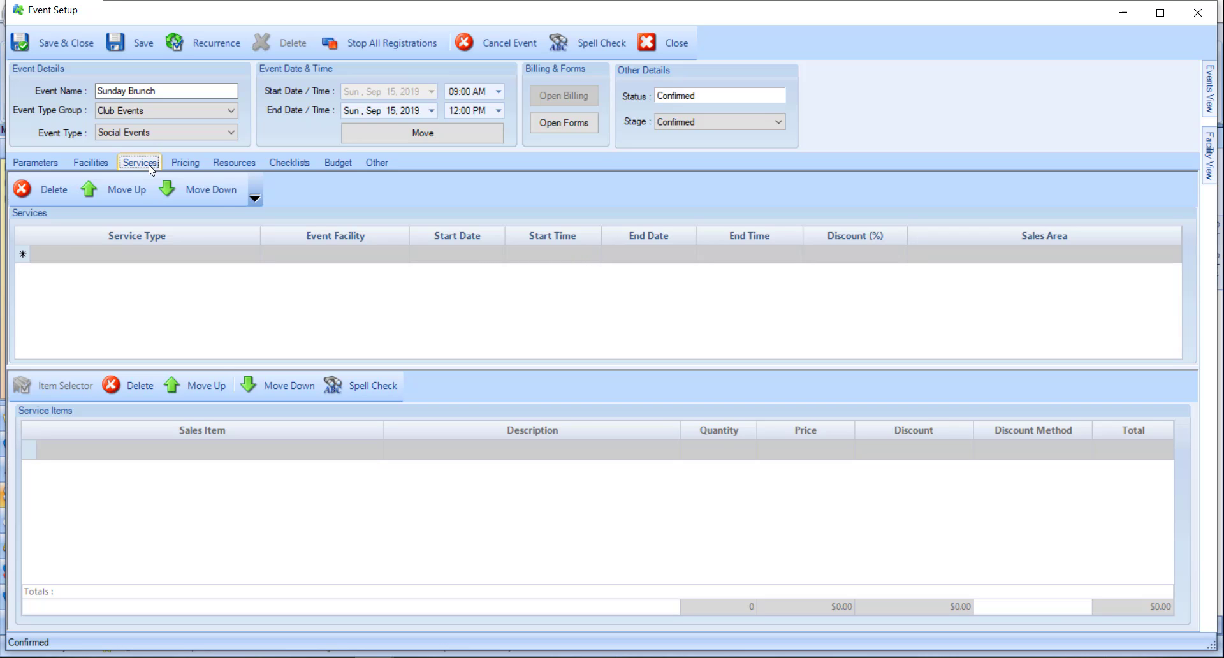
left_click(255, 255)
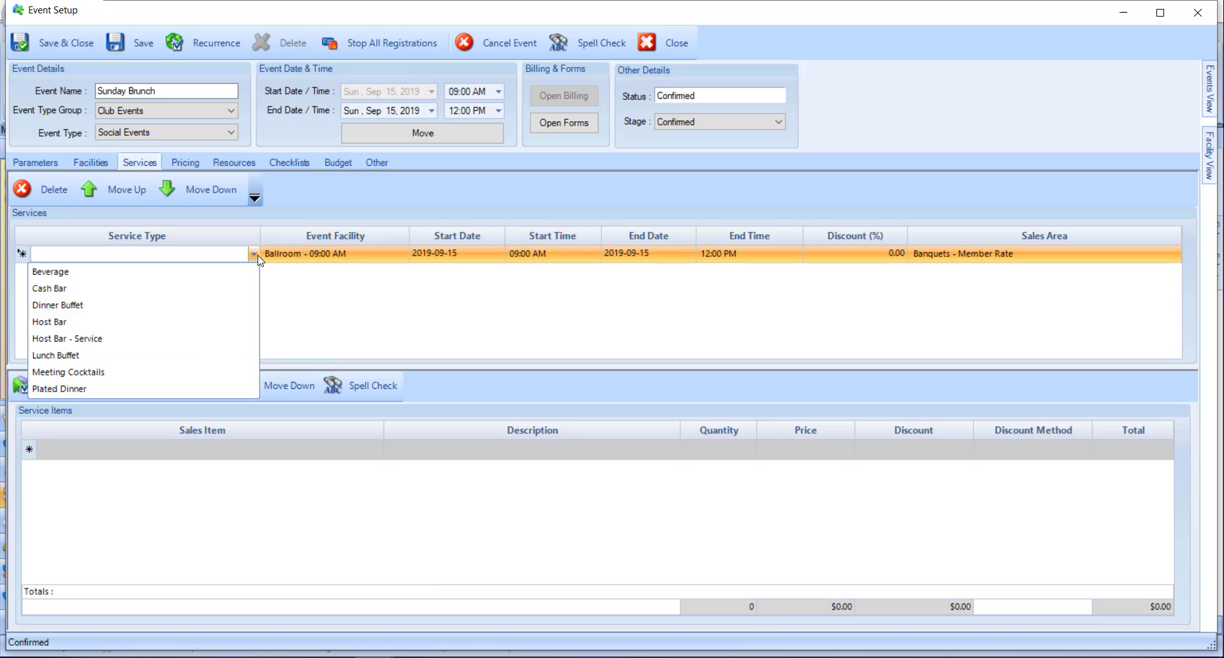
left_click(229, 304)
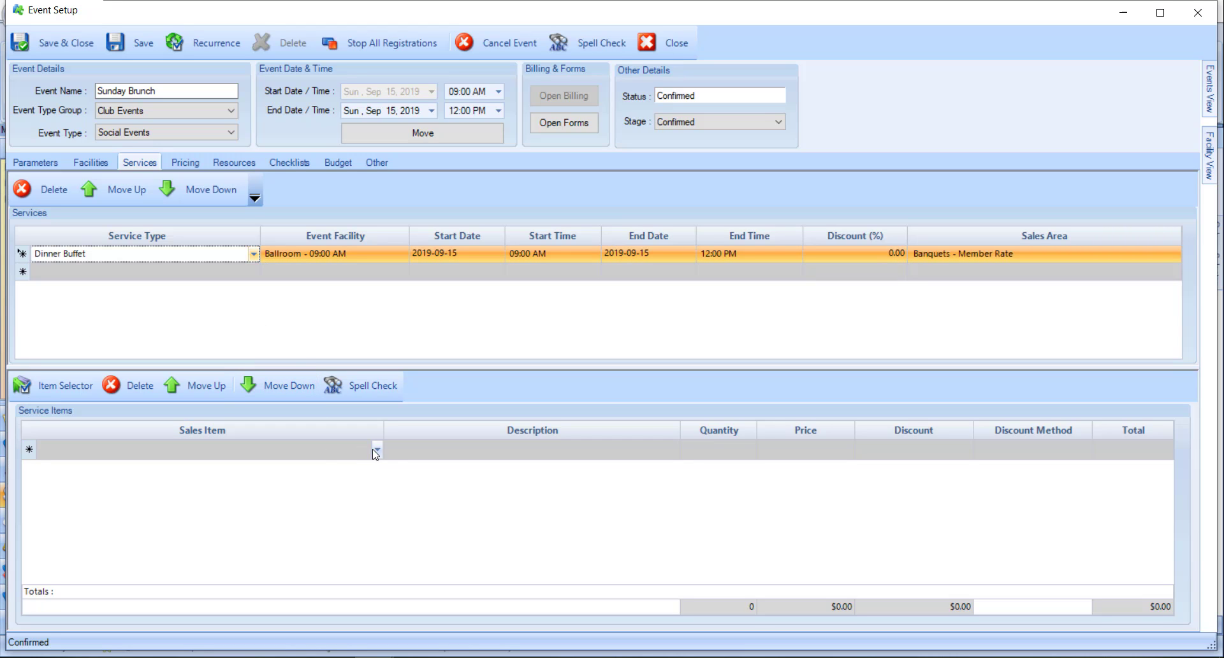
Step: Add the sales item BREAD-0001 - 2 Pieces of Bread to the Dinner Buffet service
left_click(375, 449)
left_click(378, 451)
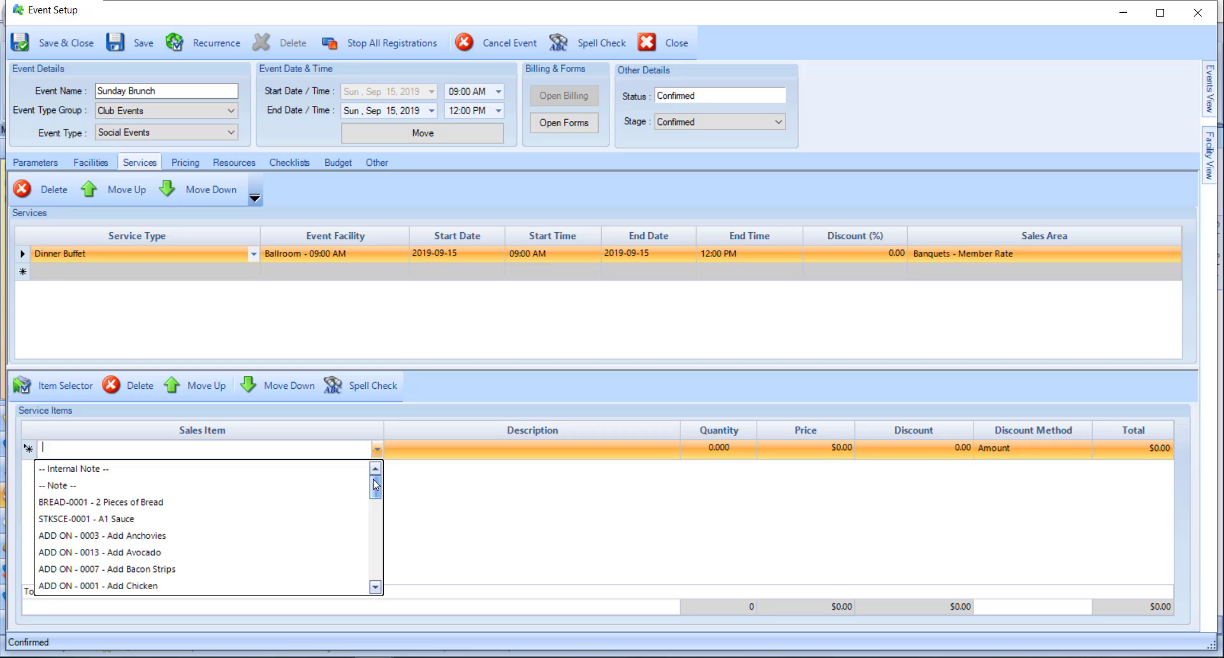
left_click(321, 499)
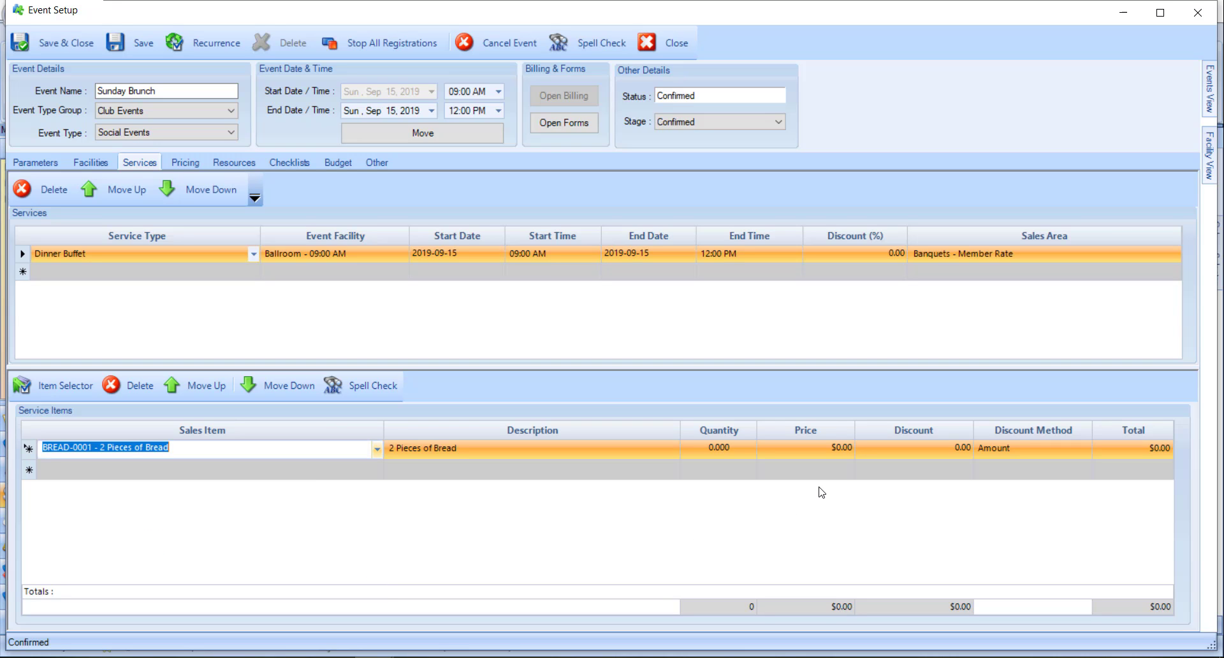
mouse_move(826, 481)
Step: Price the Adult code at $50.00 for members and $60.00 for guests, with the description override "Sunday Brunch - Adult"
left_click(200, 158)
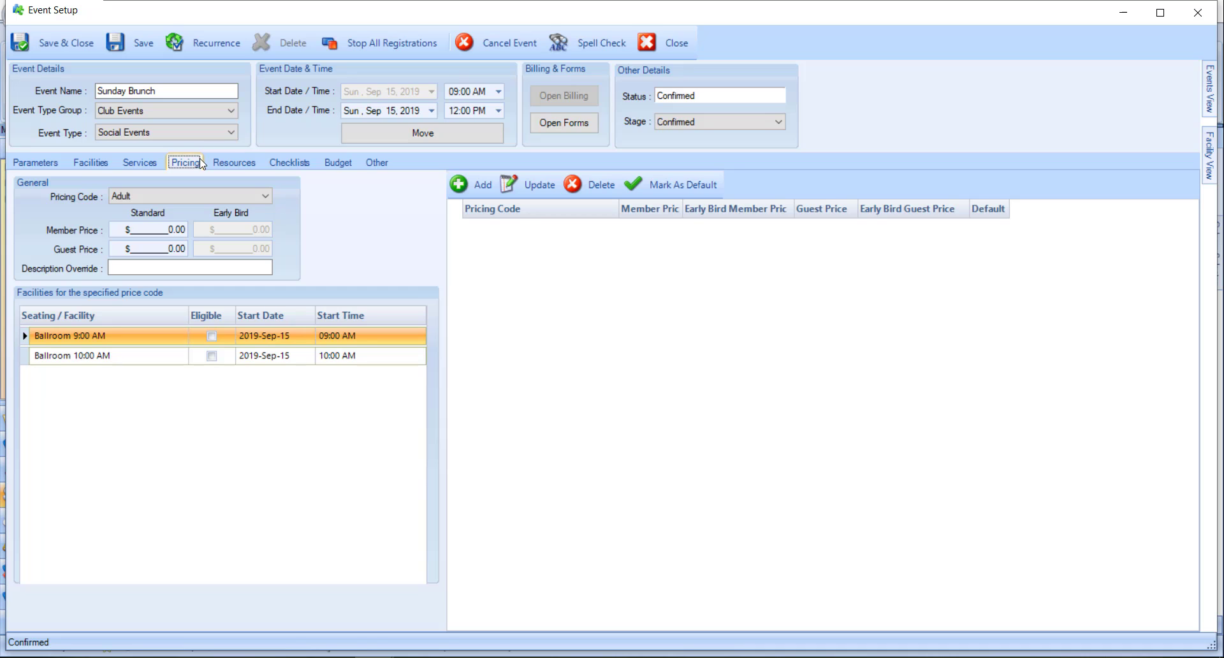
left_click(247, 198)
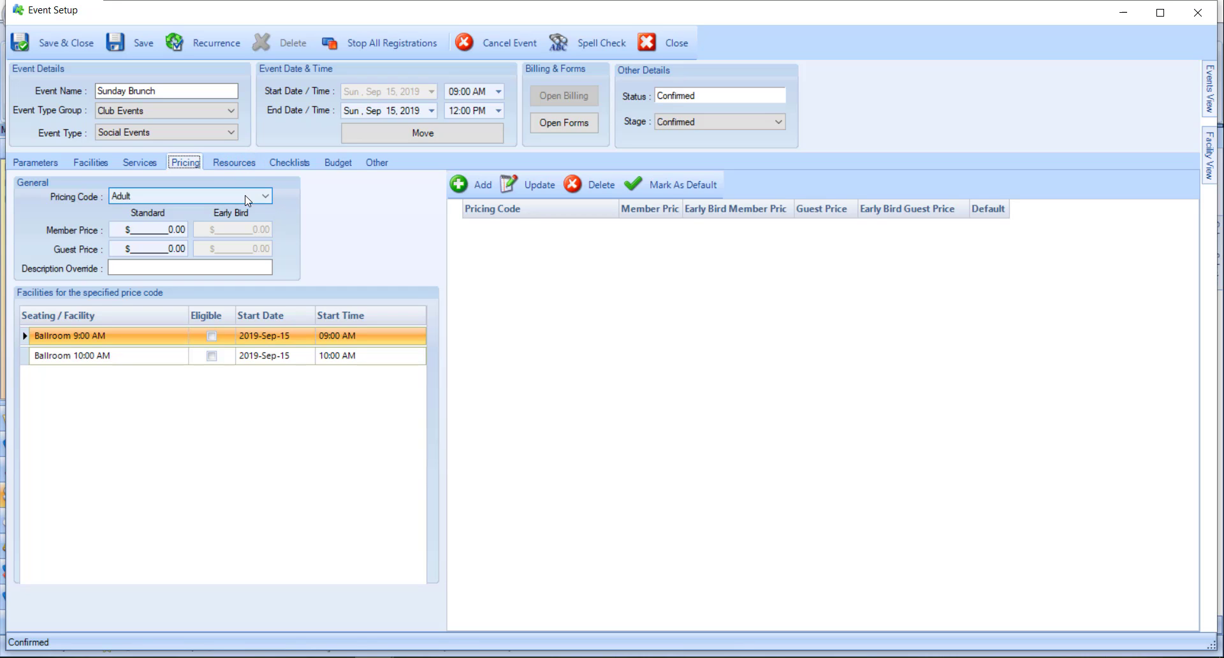
left_click(293, 211)
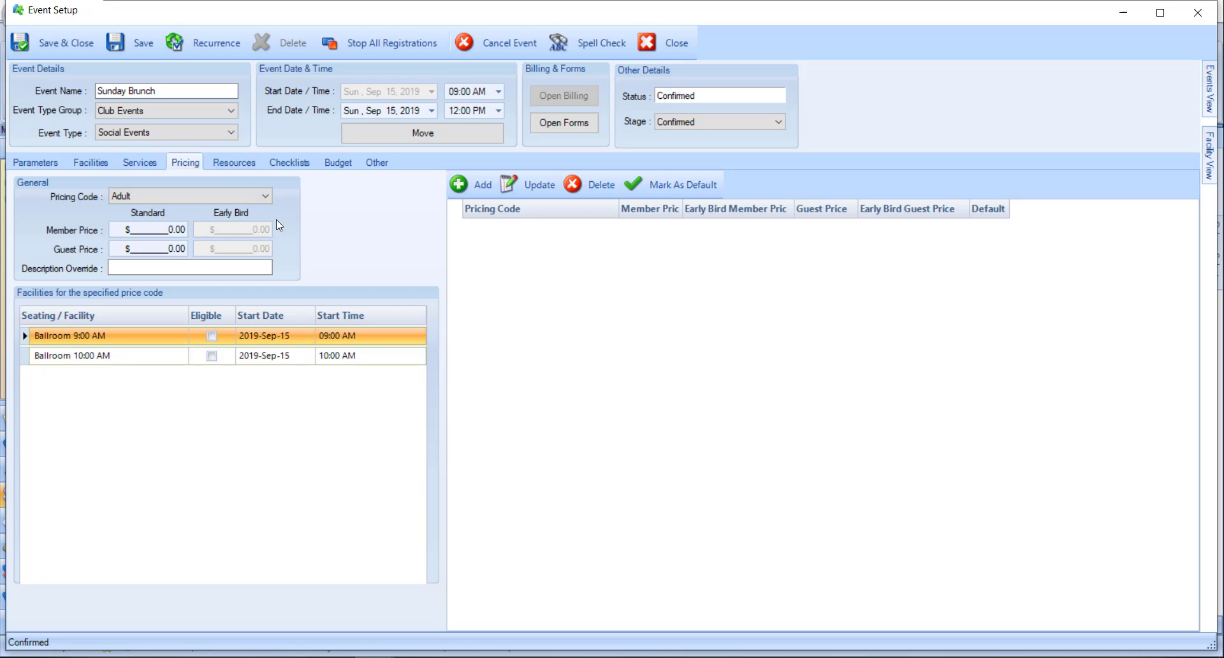
left_click(170, 229)
type("50")
left_click(172, 249)
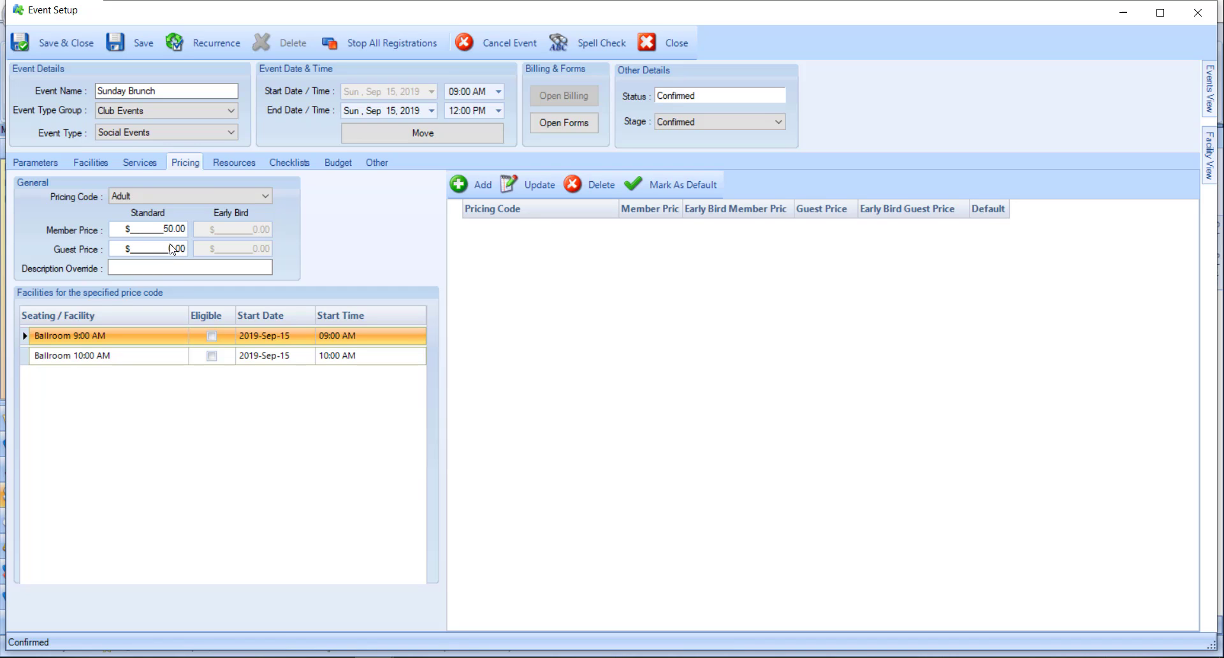
type("6")
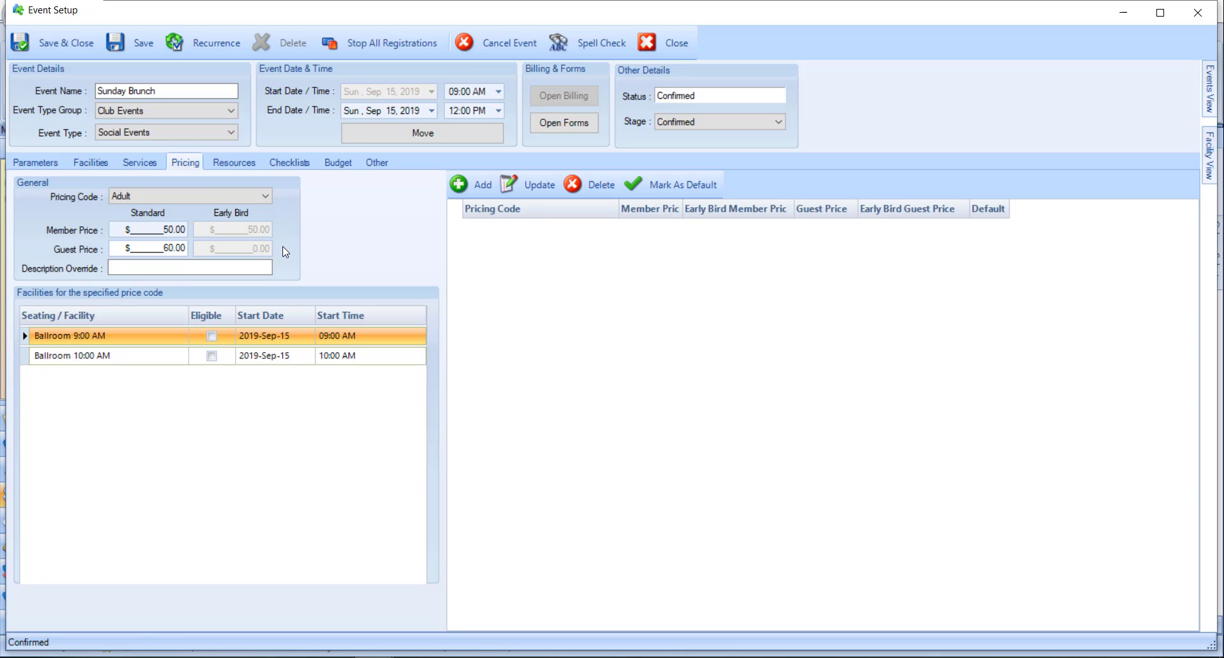
left_click(260, 268)
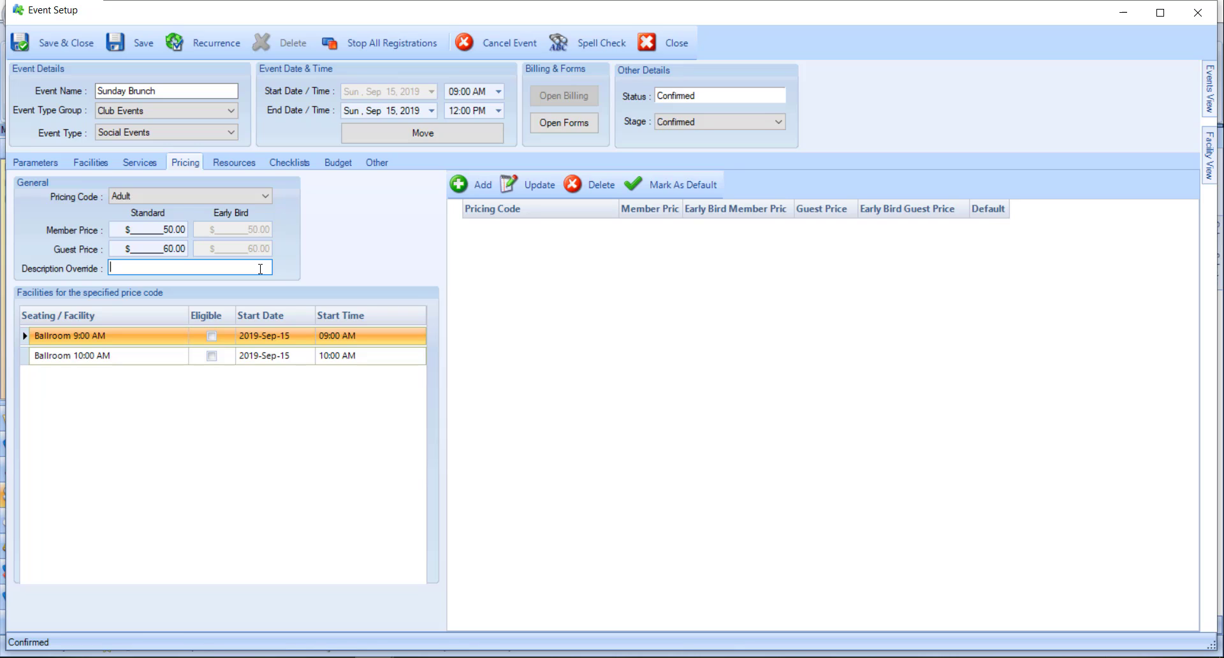
type("Sunday Brunch - Adult")
Step: Make both the 9:00 AM and 10:00 AM Ballroom seatings eligible for the Adult price and add it to the event's pricing
left_click(215, 339)
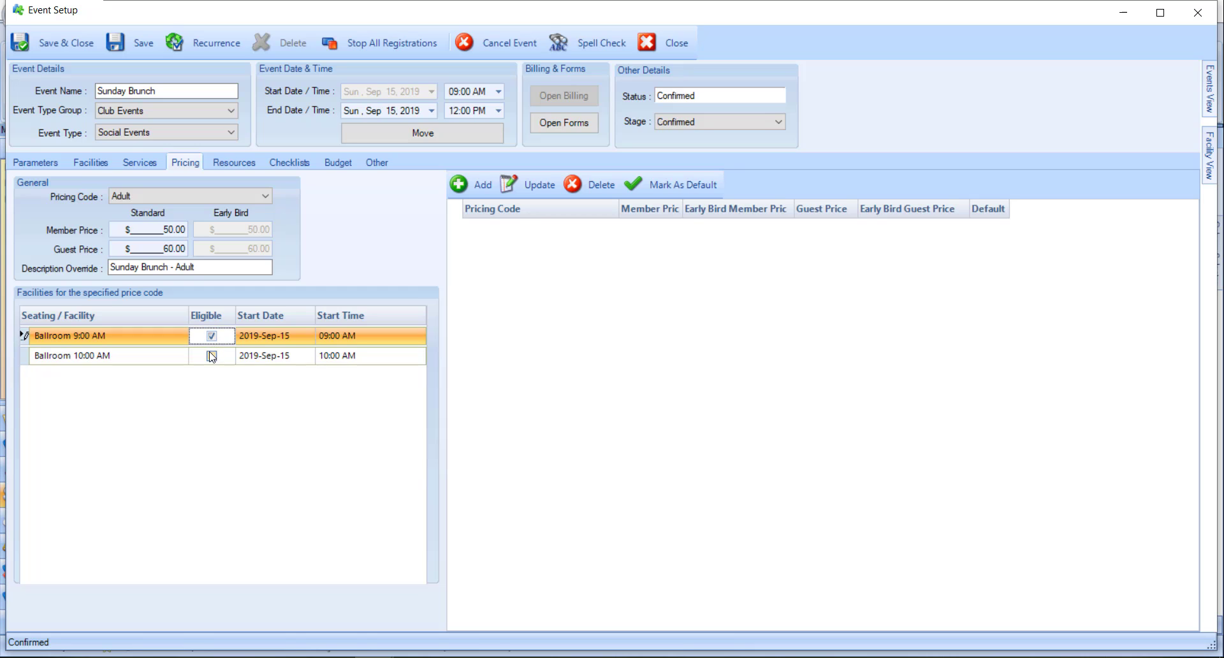
left_click(214, 358)
left_click(214, 359)
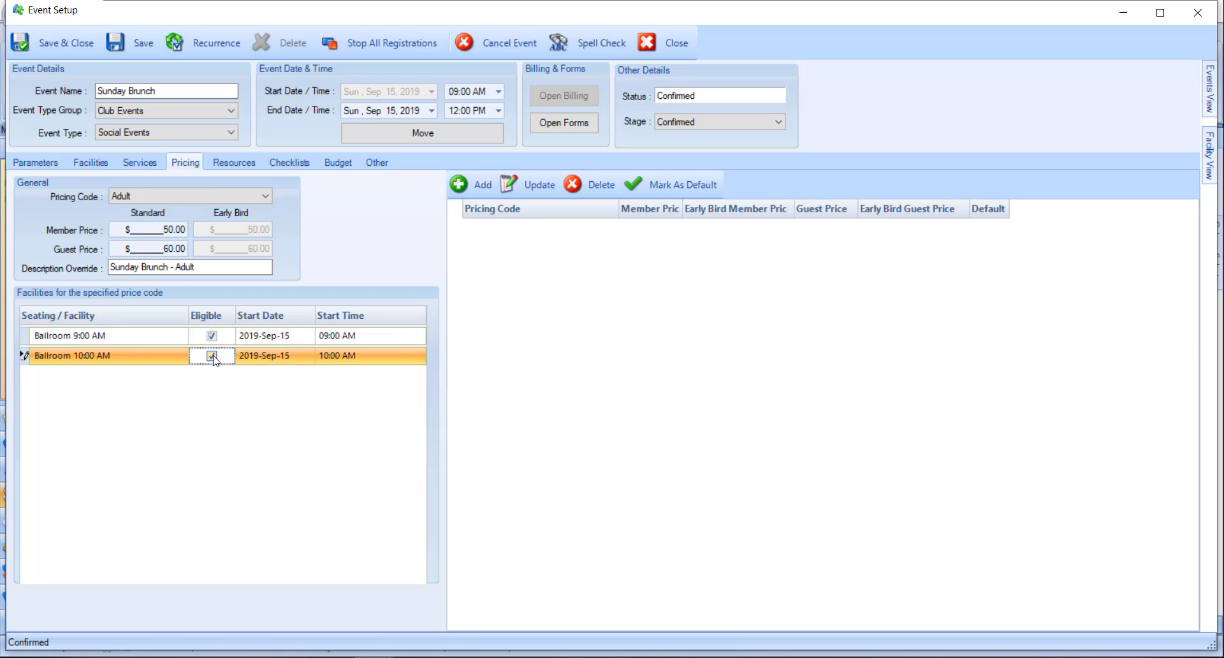
left_click(476, 185)
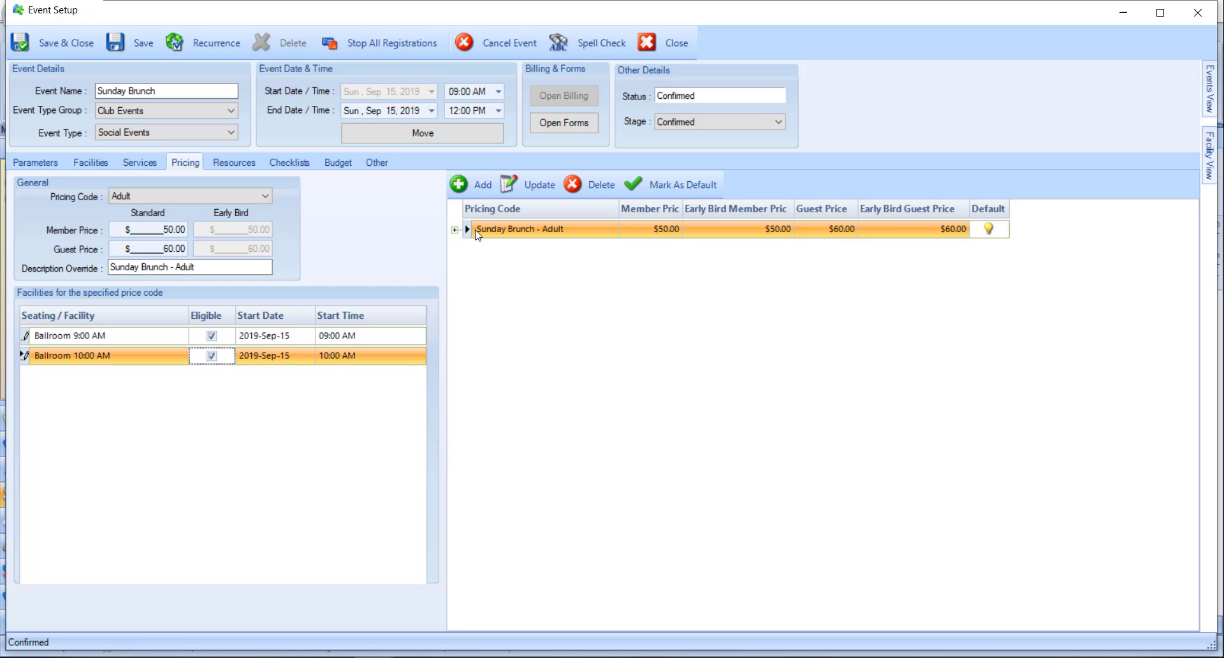
left_click(504, 235)
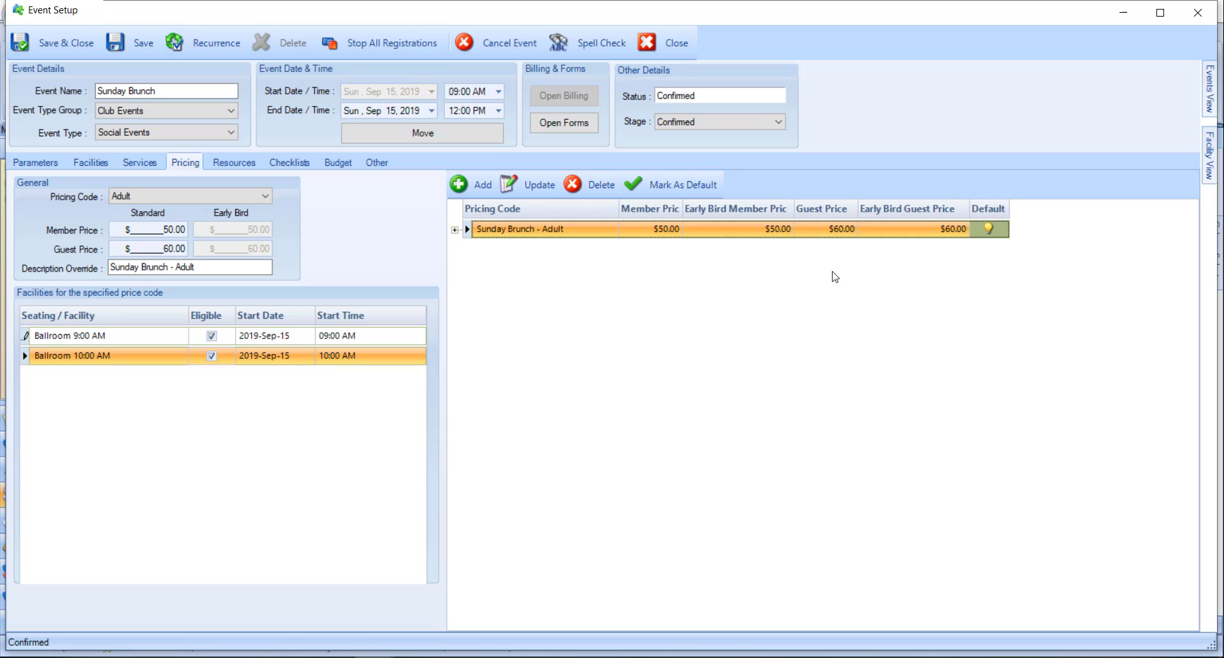
Step: Add an Event Rentals resource grouping to the event for the 9:00 AM Ballroom booking
left_click(243, 164)
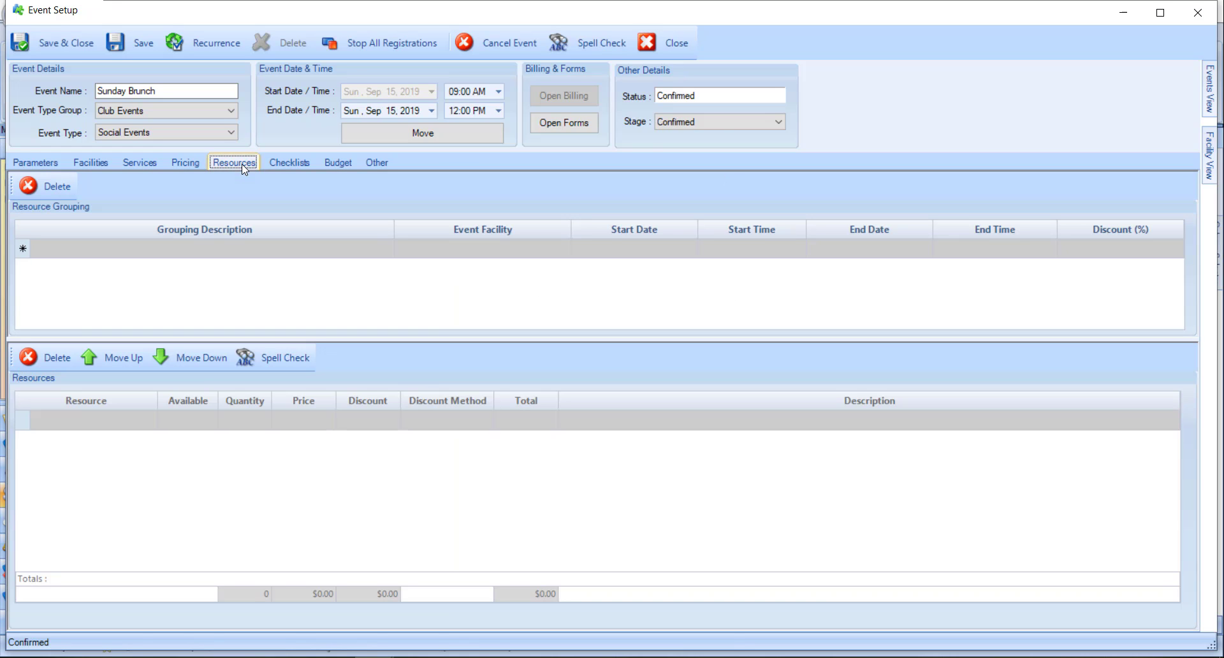
left_click(386, 249)
left_click(368, 267)
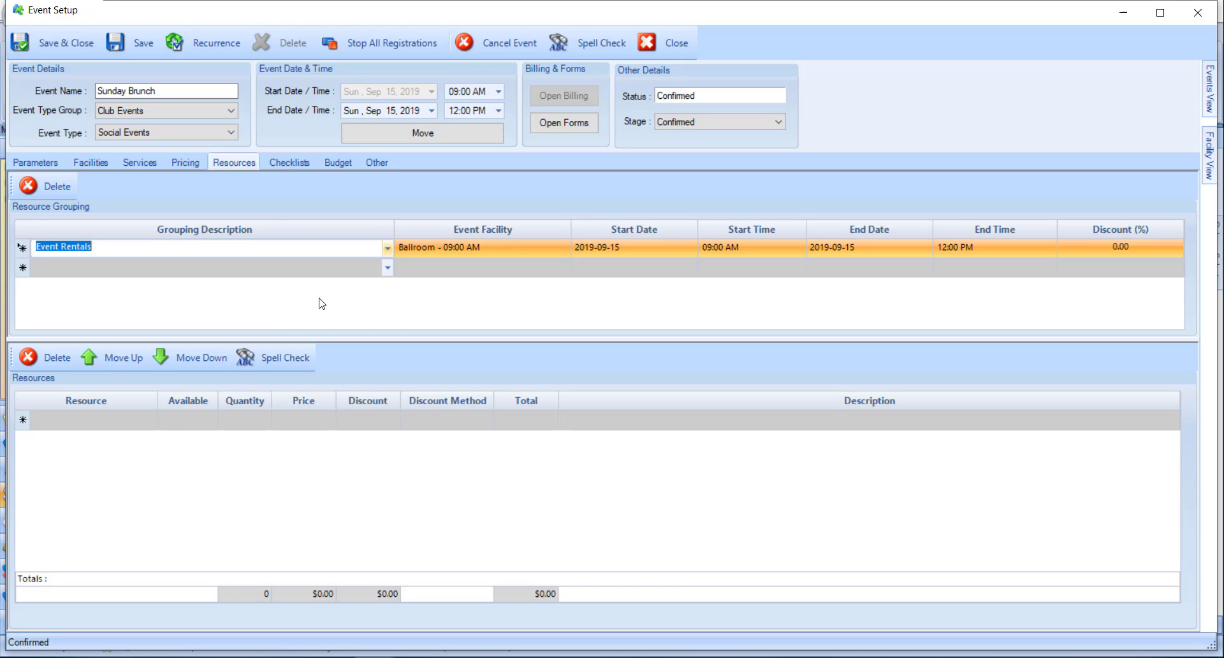
Step: Add one Microphone to the Event Rentals grouping and set its price to $0.00
left_click(150, 420)
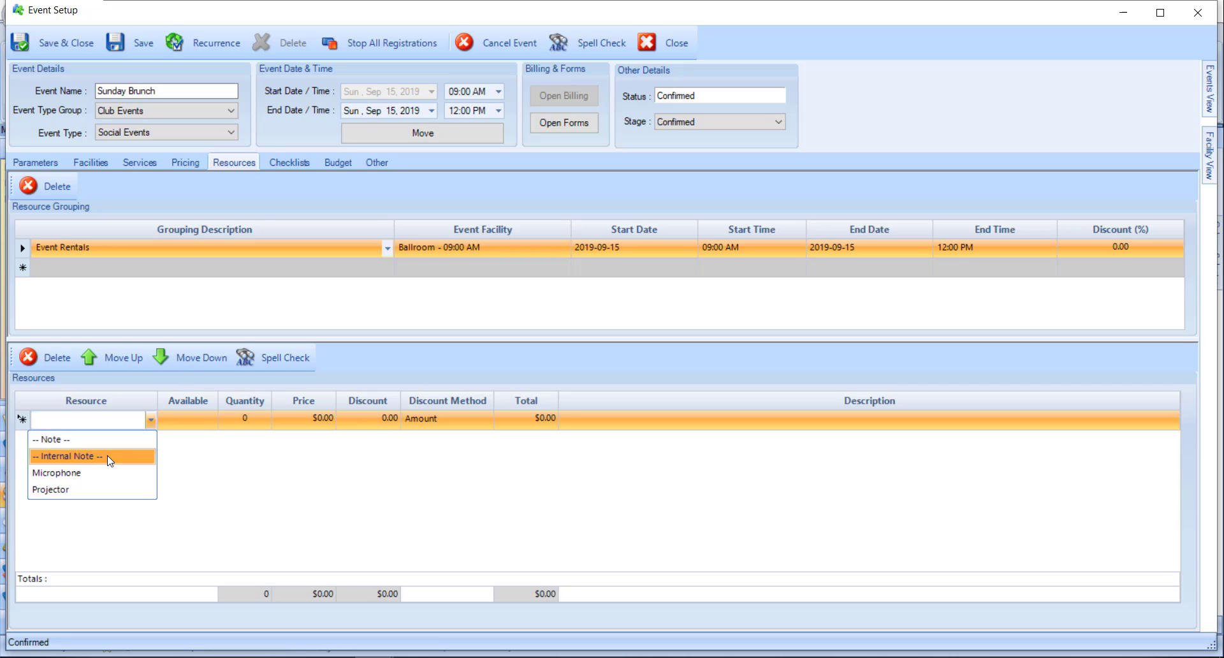
left_click(100, 473)
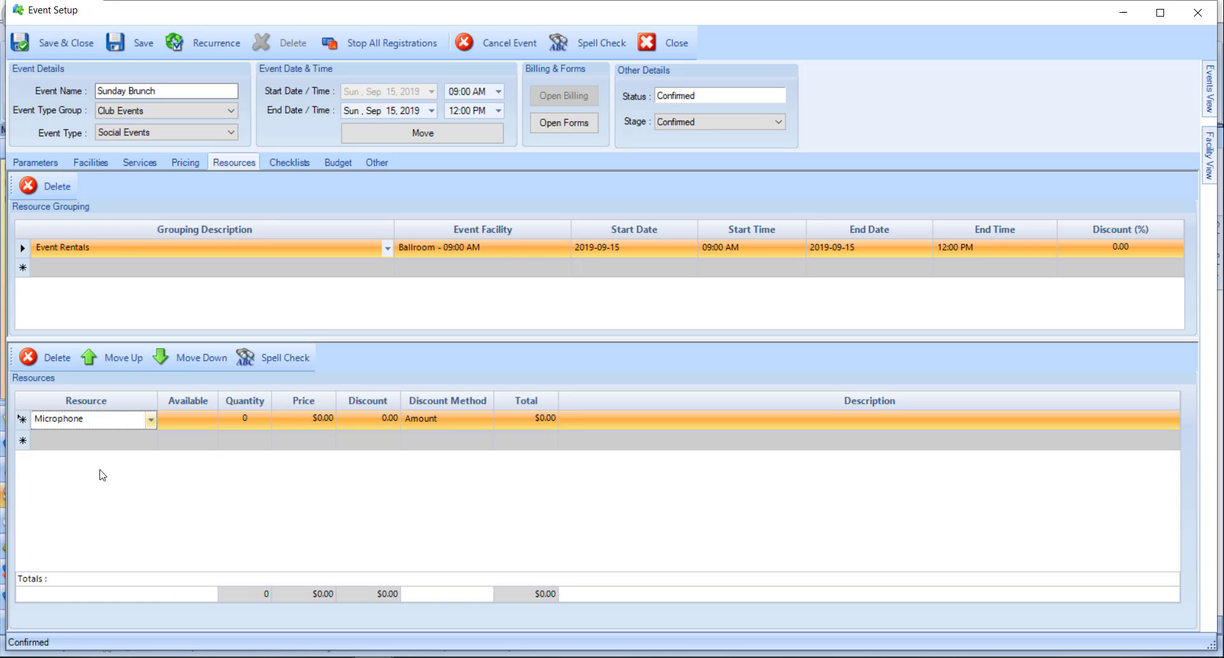
left_click(265, 419)
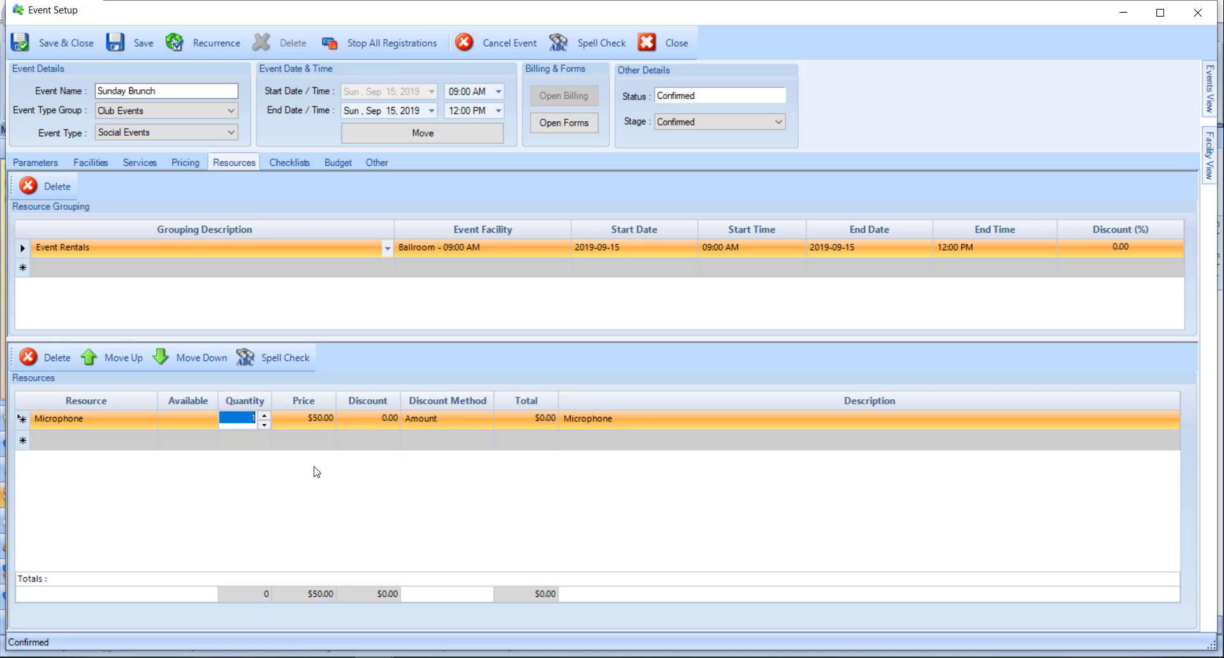
left_click(311, 421)
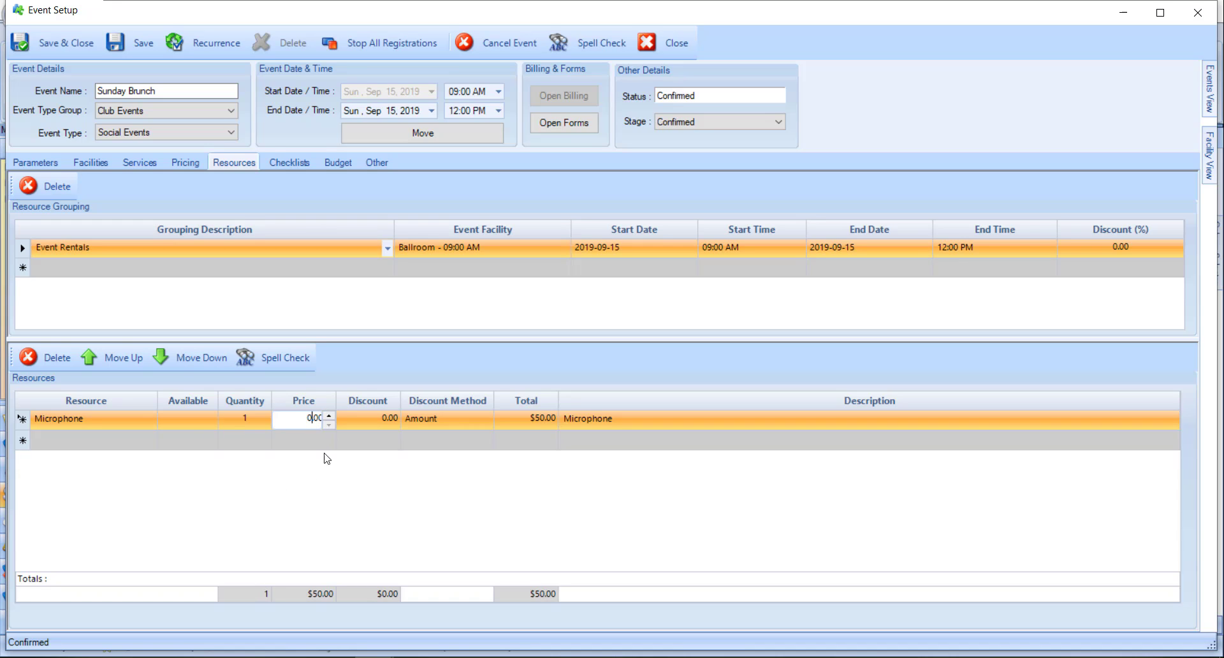
Step: Review the event's checklist area and the categories available for its budget
left_click(294, 163)
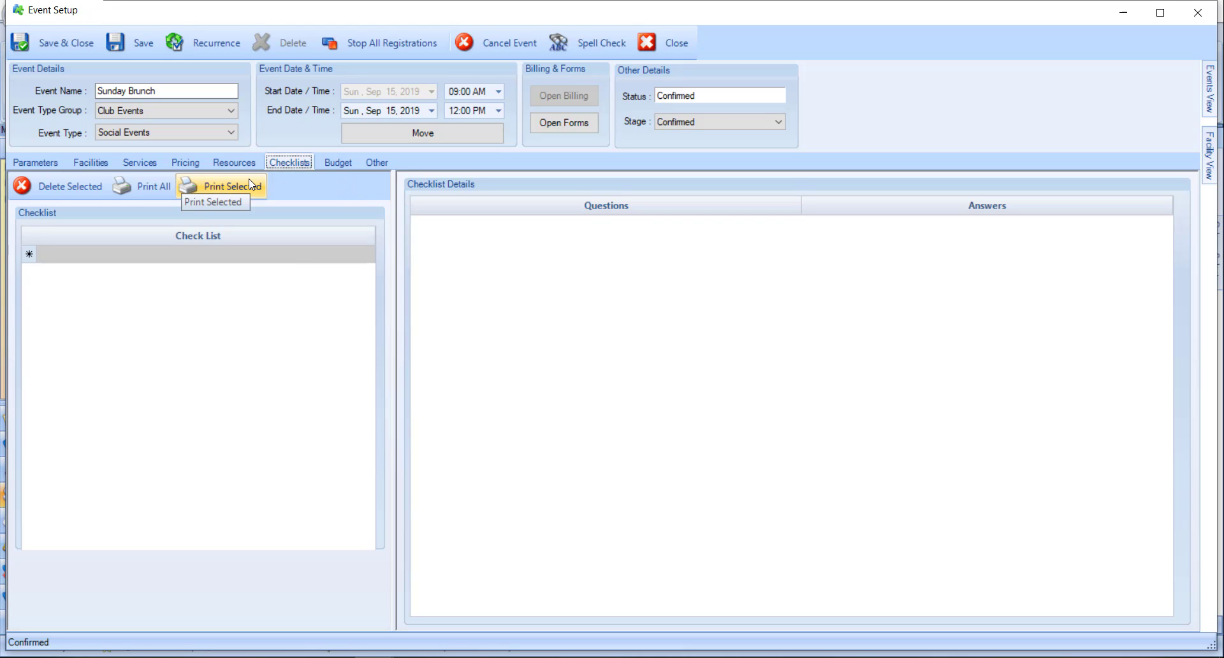
left_click(320, 163)
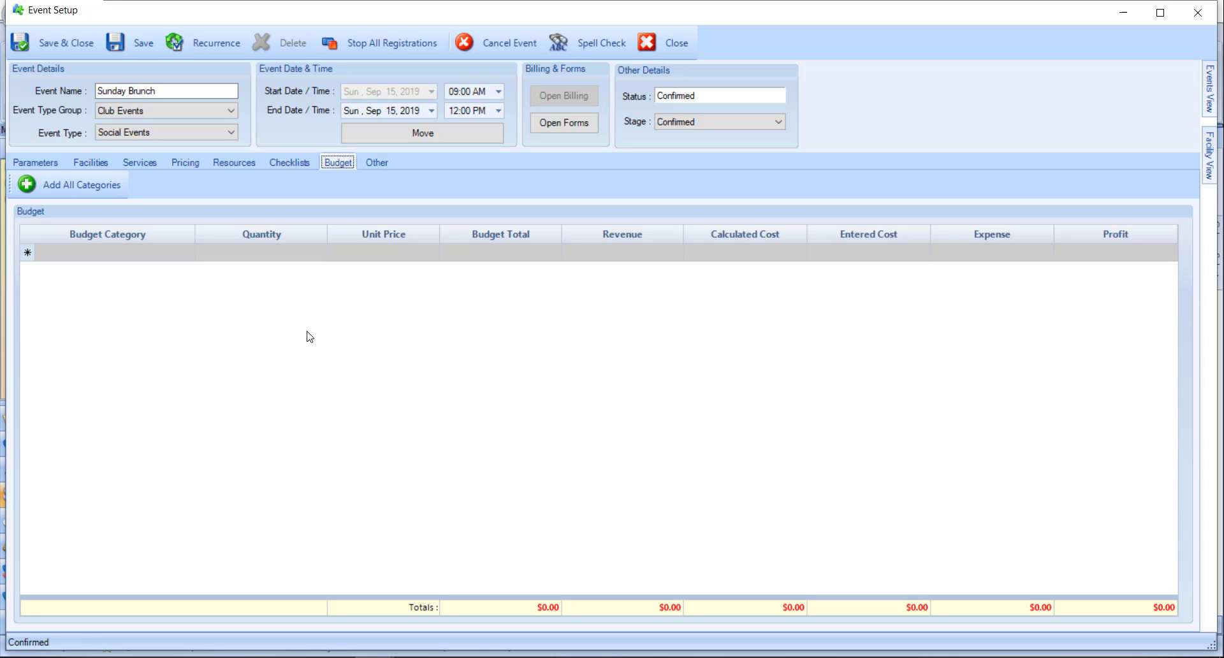
left_click(189, 253)
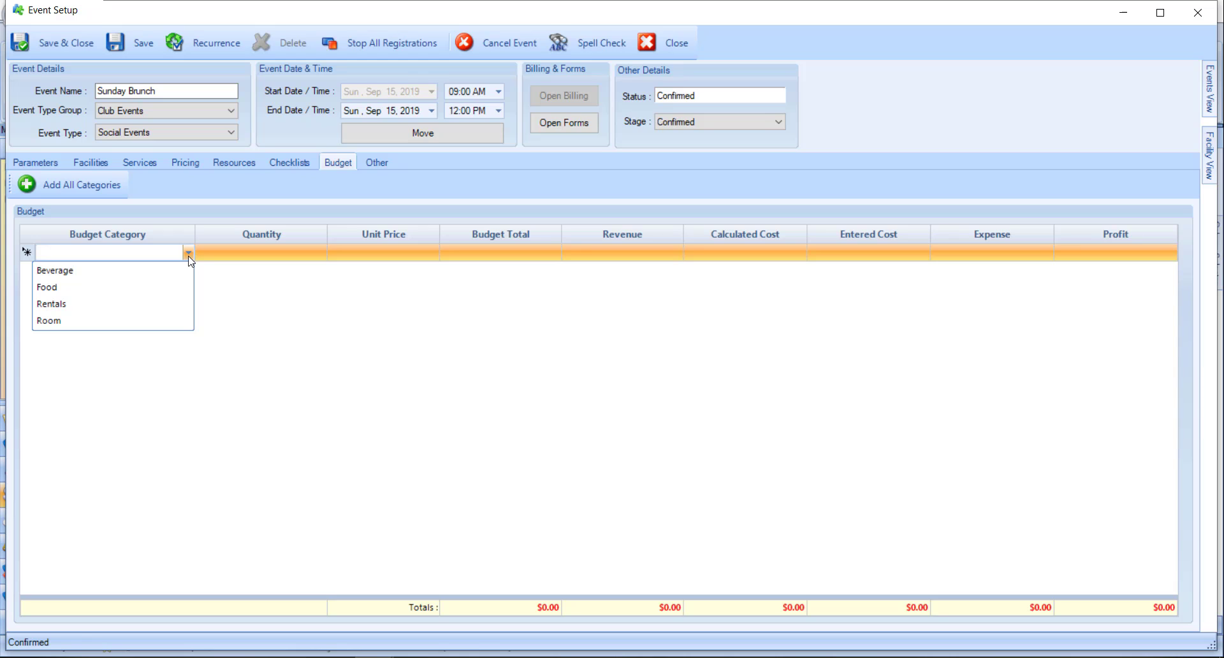
left_click(211, 276)
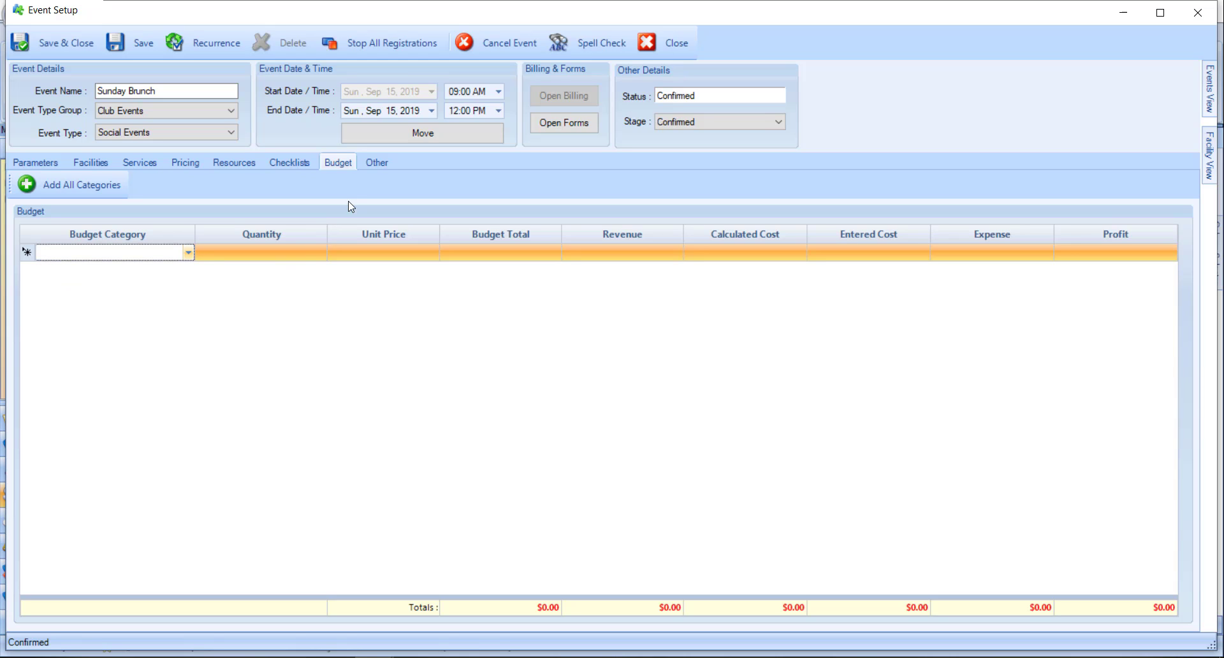
Step: Review the event's employee assignments and its booking tasks, including the priority setting
left_click(371, 167)
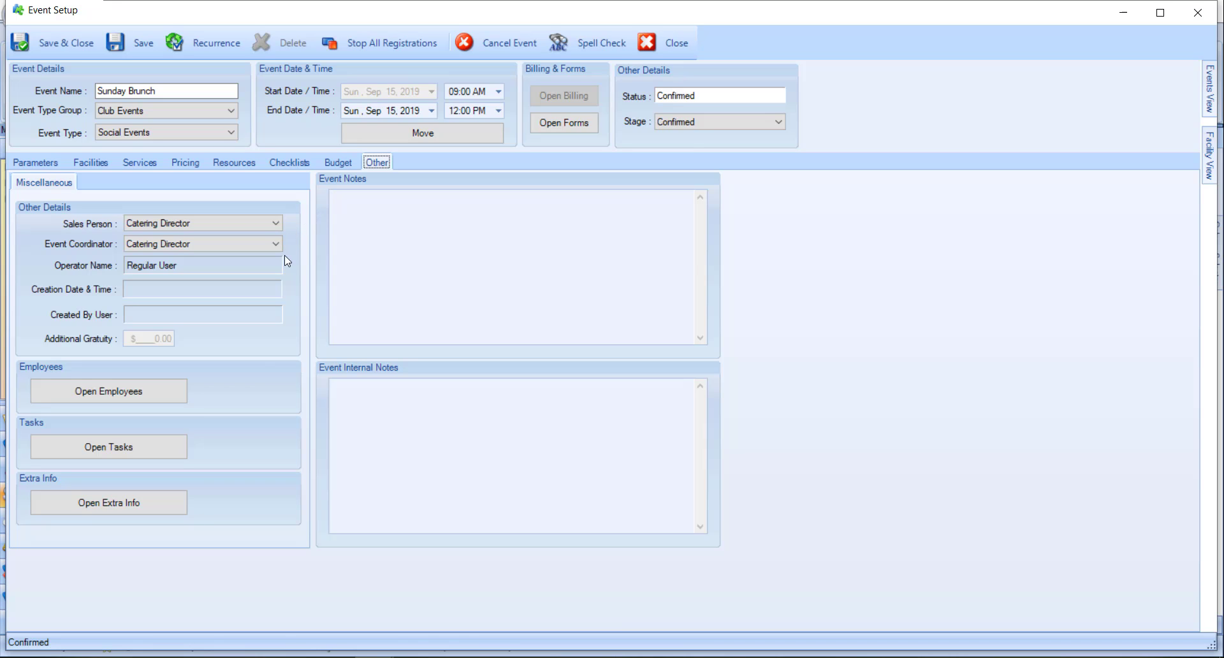
left_click(151, 394)
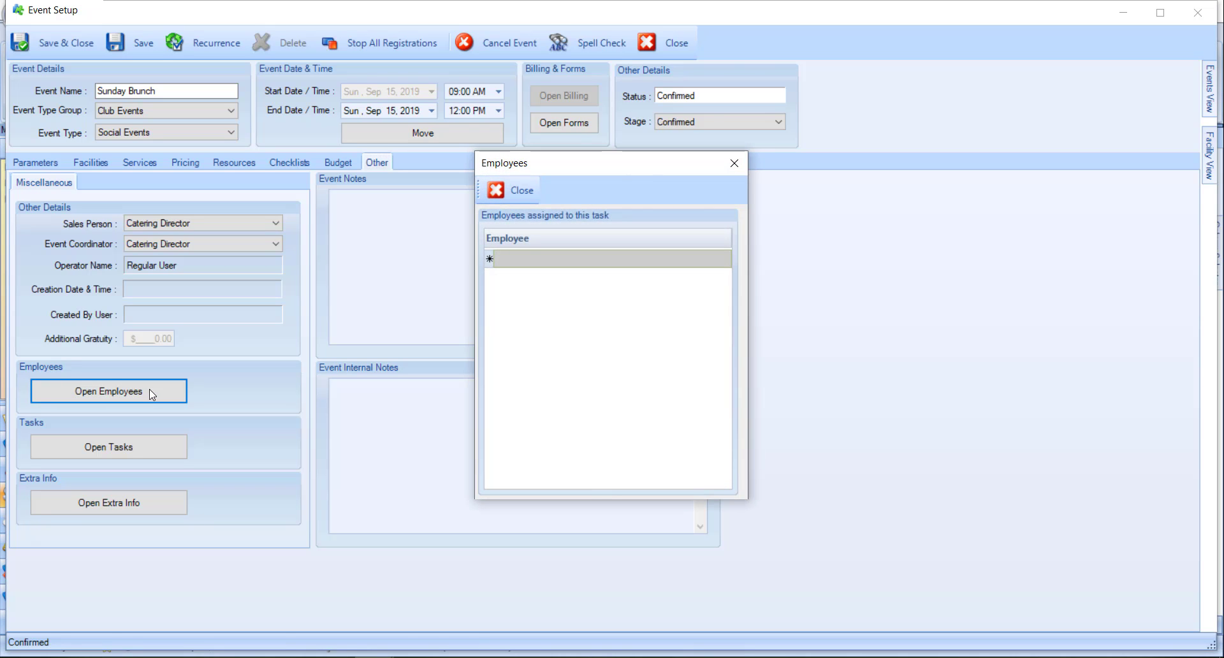
left_click(729, 163)
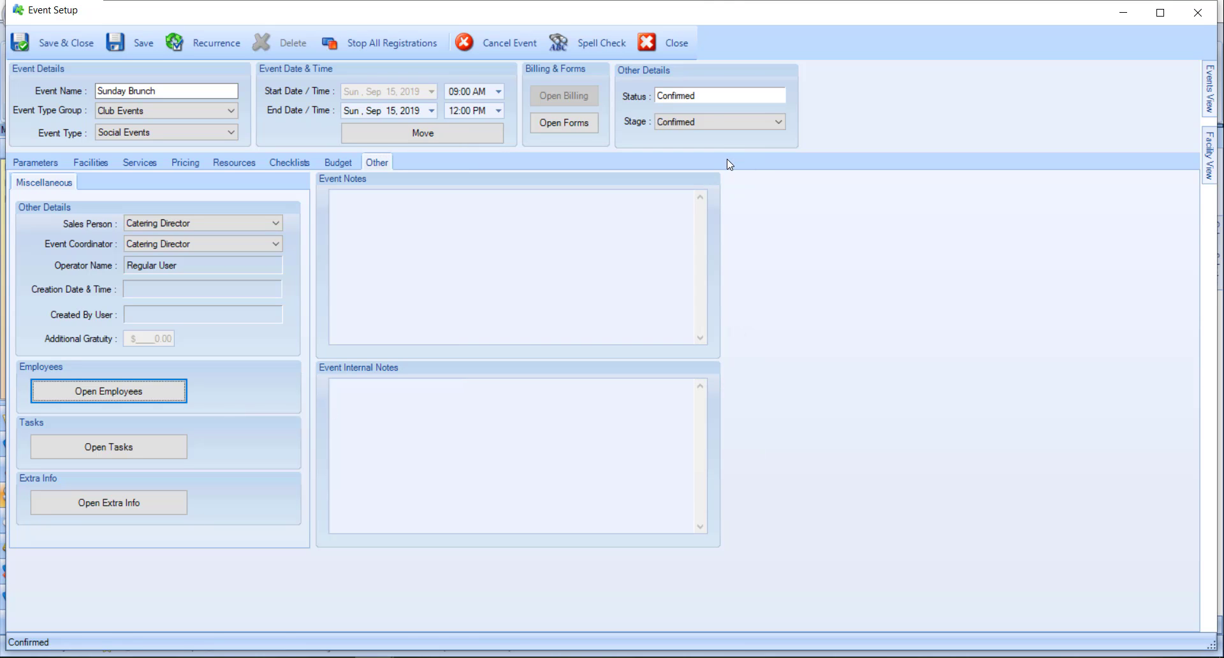
left_click(163, 446)
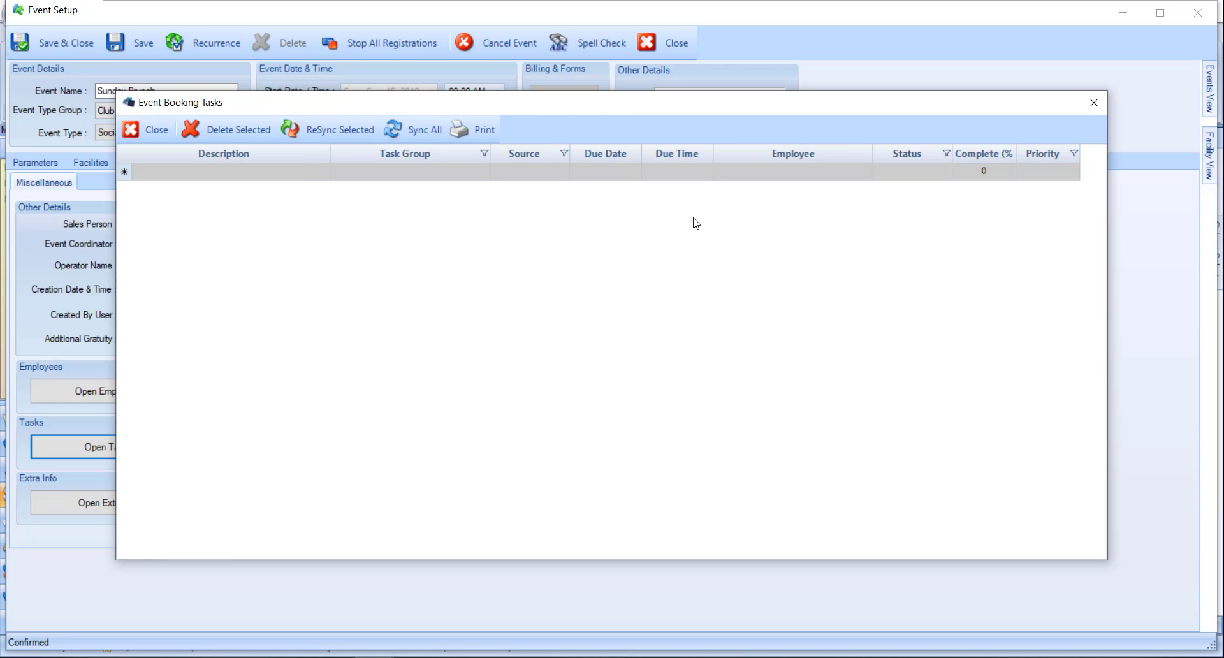
left_click(1044, 171)
left_click(1094, 103)
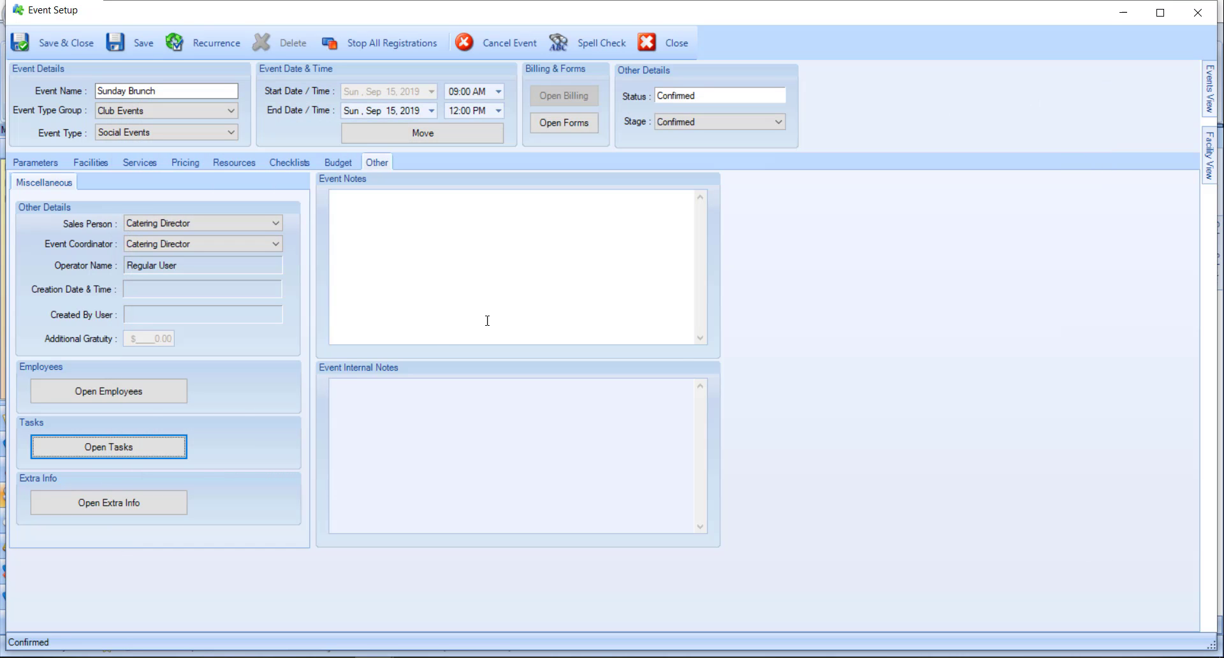
Step: Review the event's extra information and the field types available for registrant extra info
left_click(175, 501)
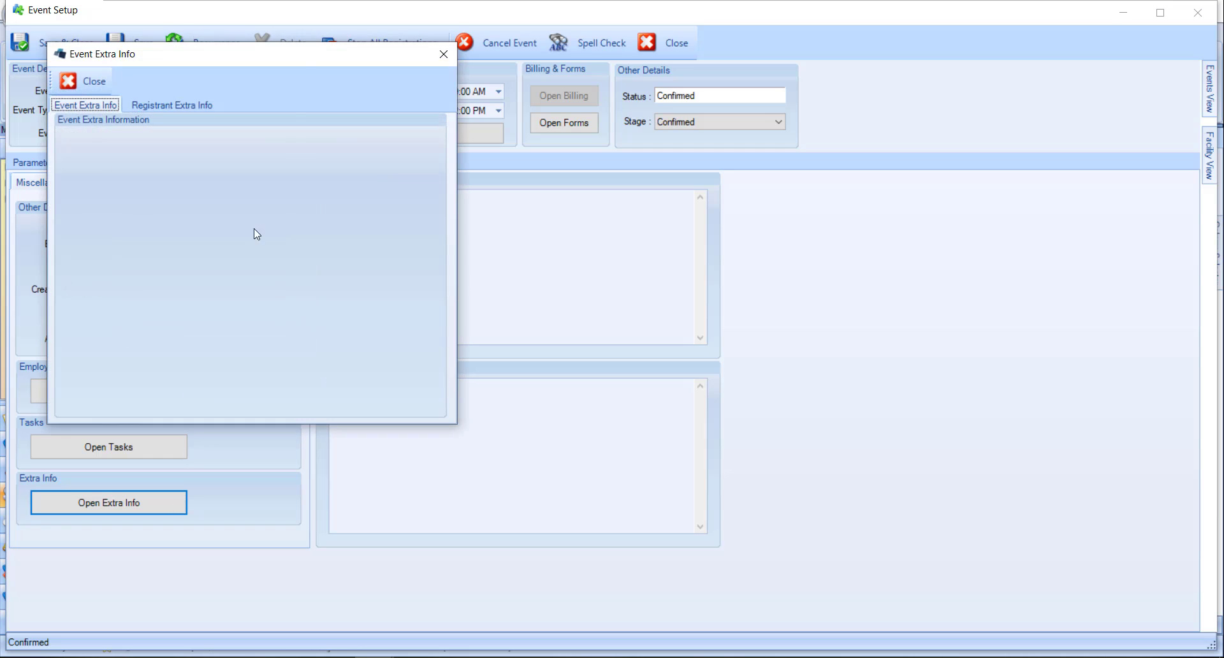
left_click_drag(303, 58, 416, 135)
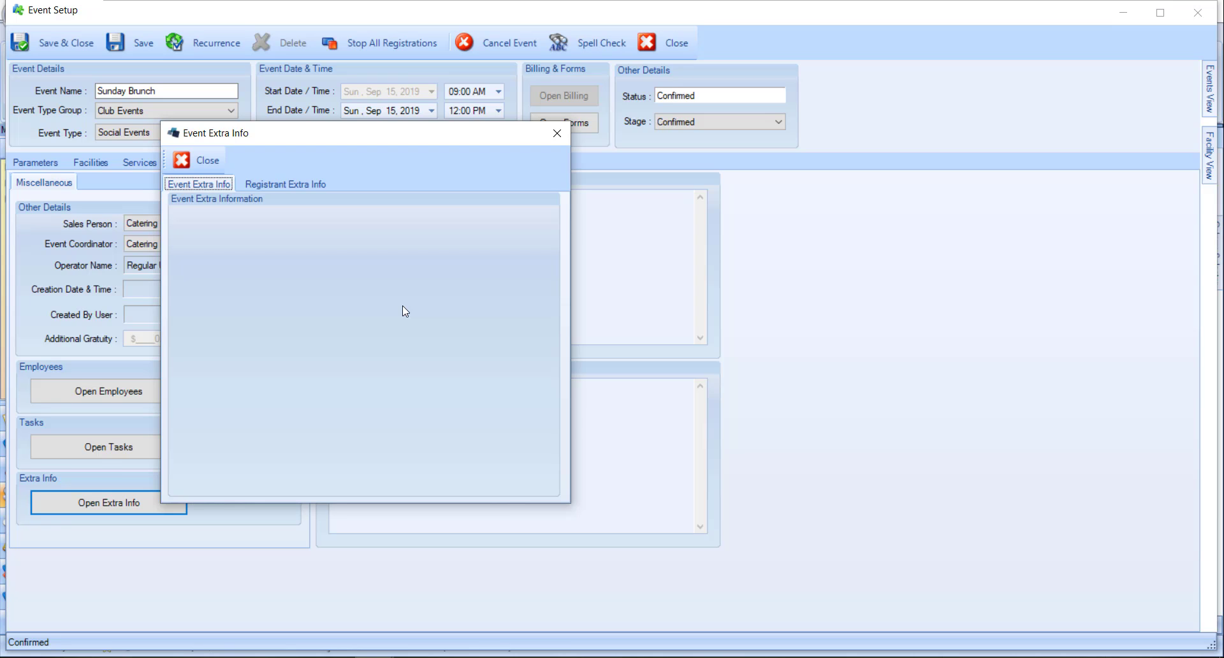
left_click(305, 187)
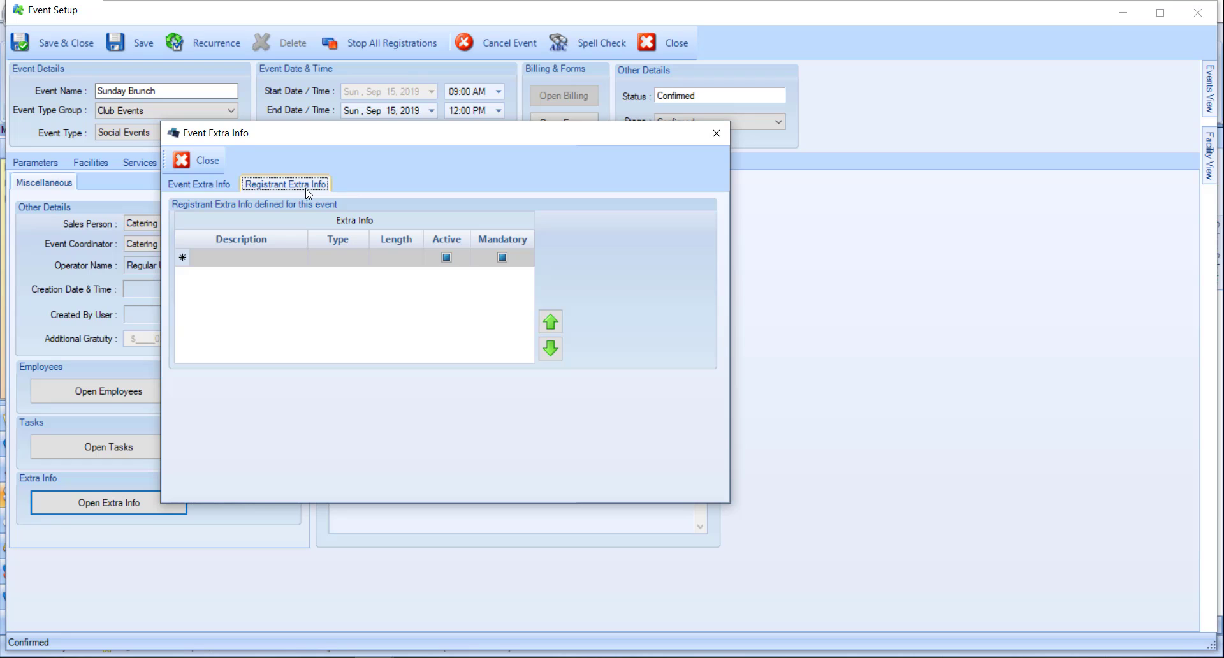
left_click(362, 257)
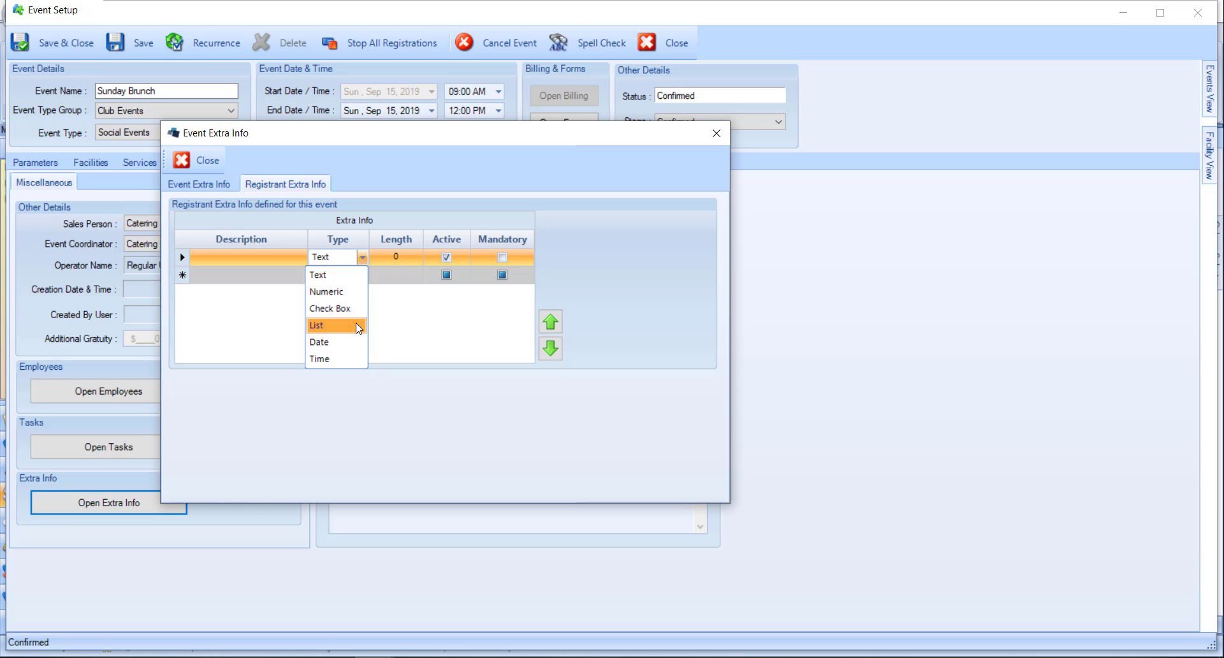
left_click(716, 133)
left_click(716, 133)
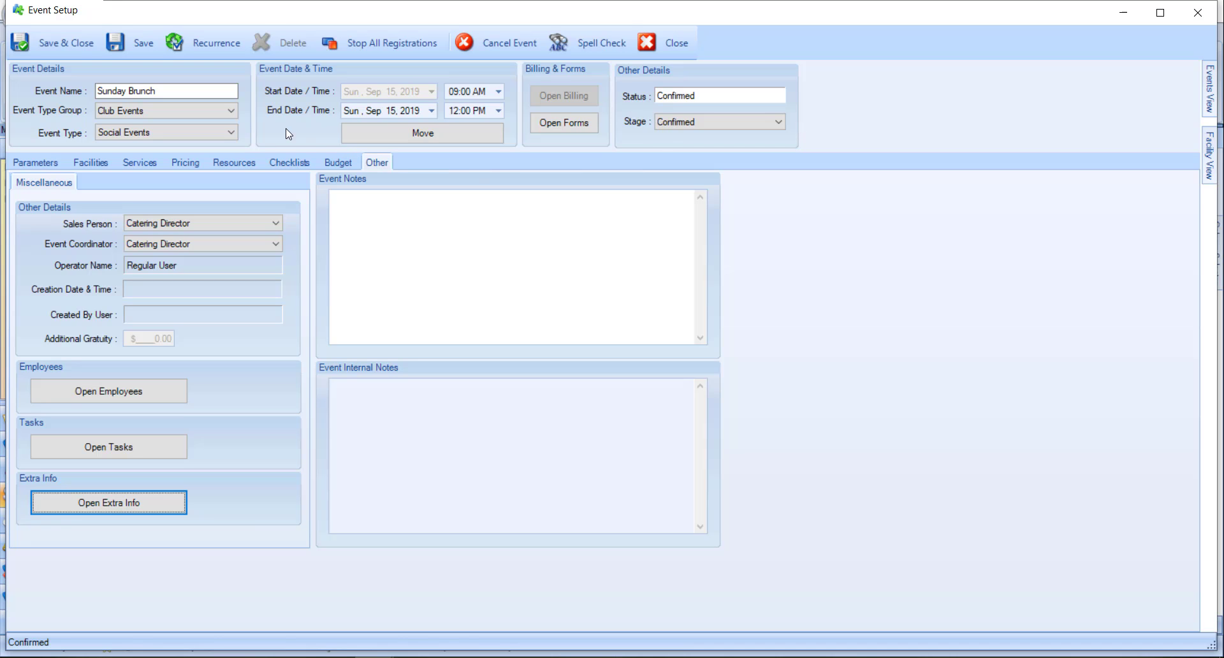
Step: Save the Sunday Brunch event and close its setup
left_click(64, 41)
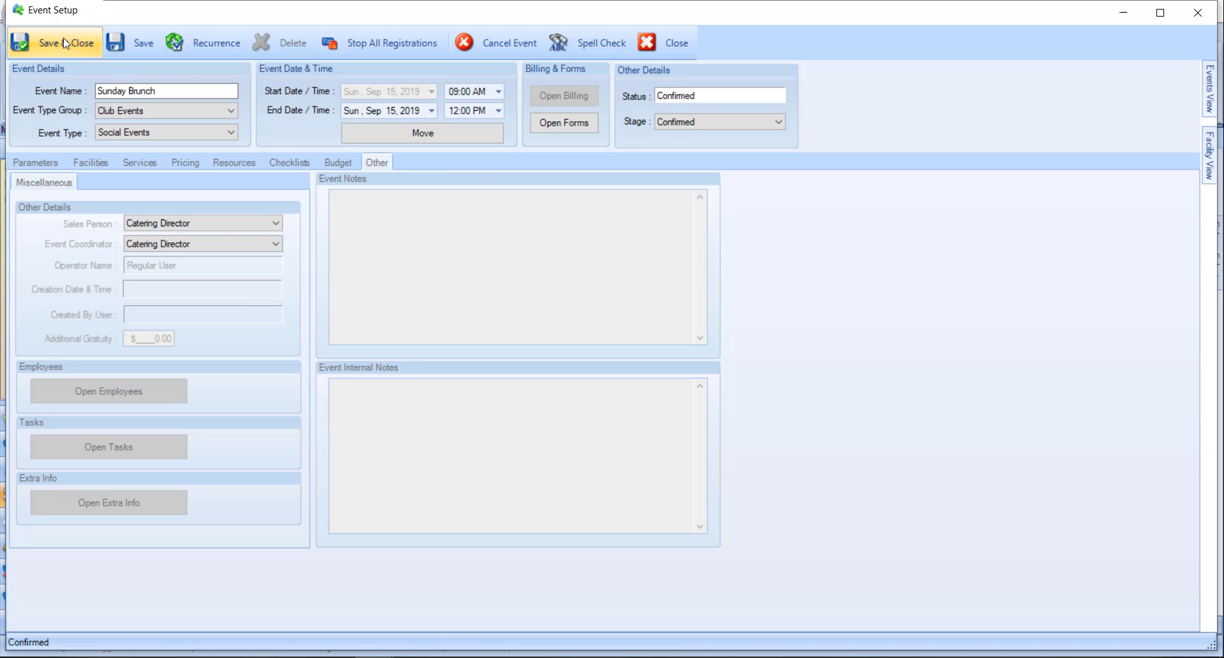
left_click(63, 39)
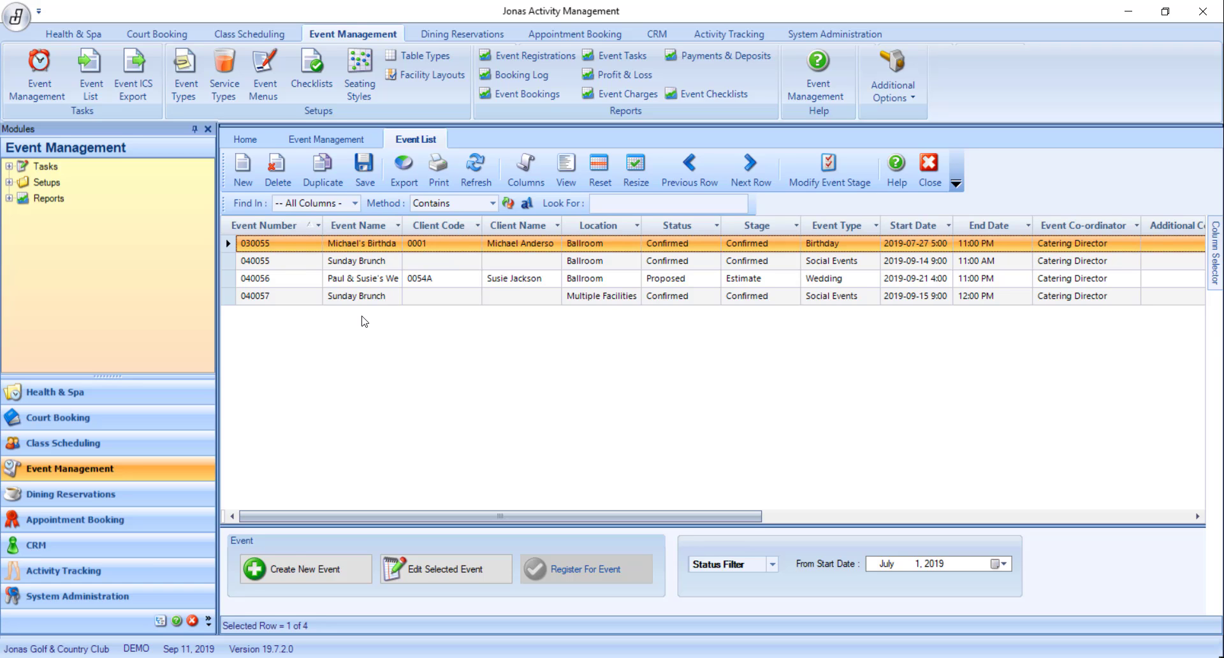
Step: Open the registrant details of the September 15 Sunday Brunch from the event list and reopen the event for editing
left_click(365, 297)
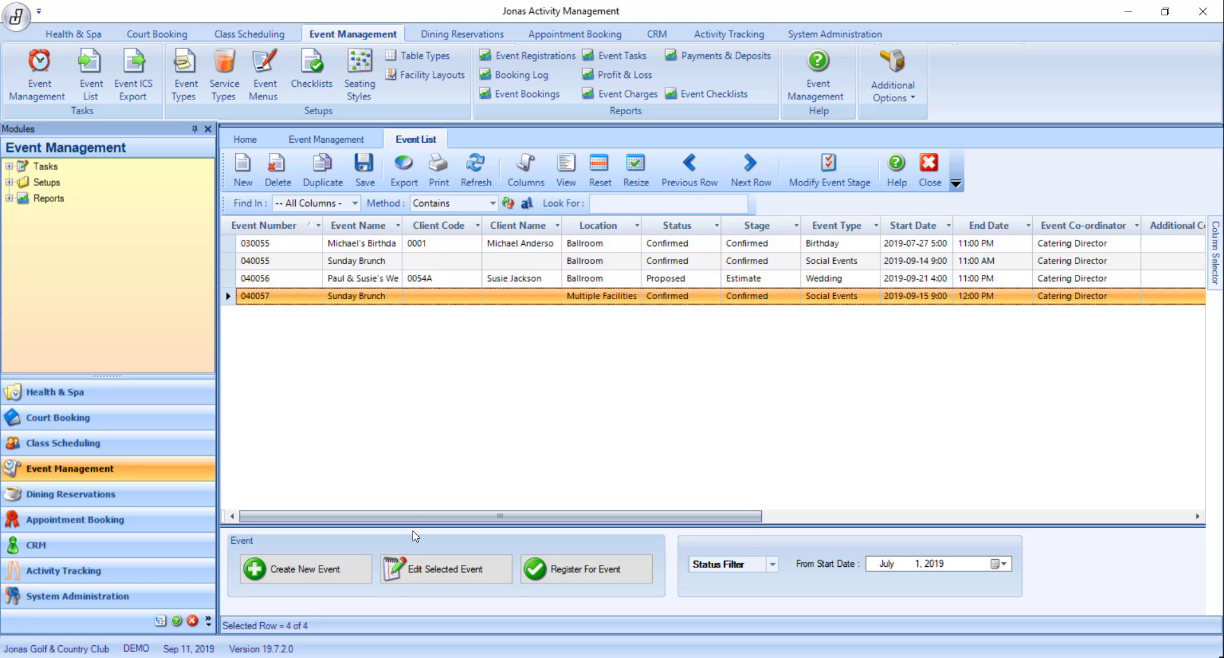
double_click(394, 297)
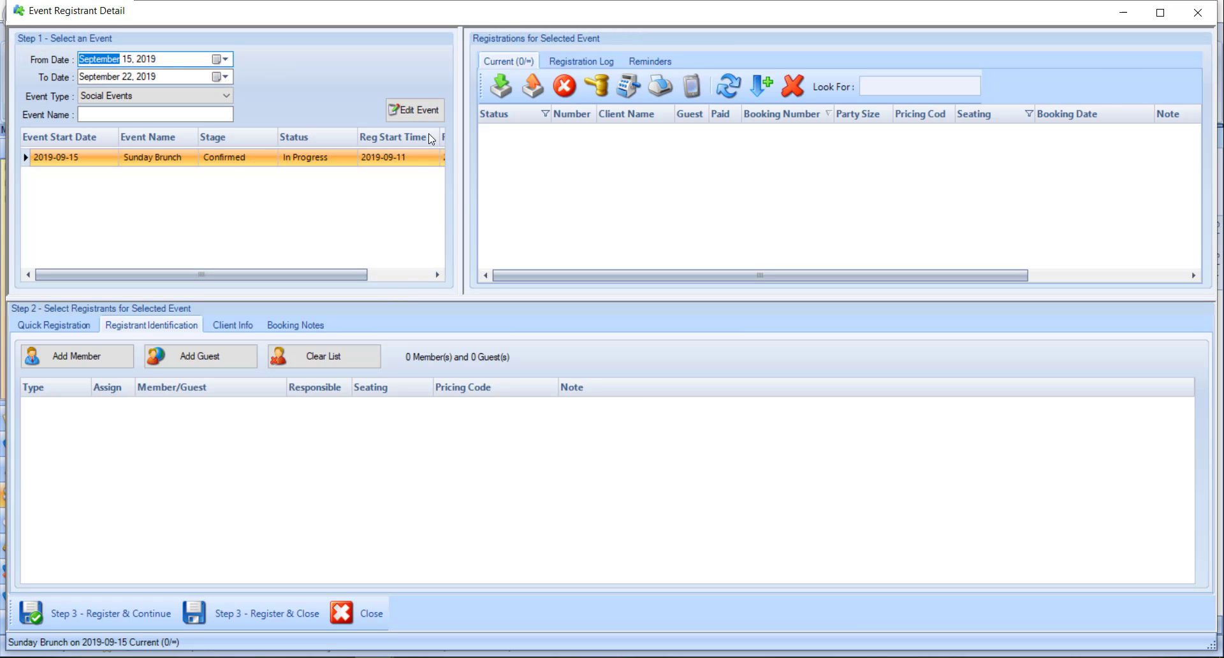
left_click(431, 113)
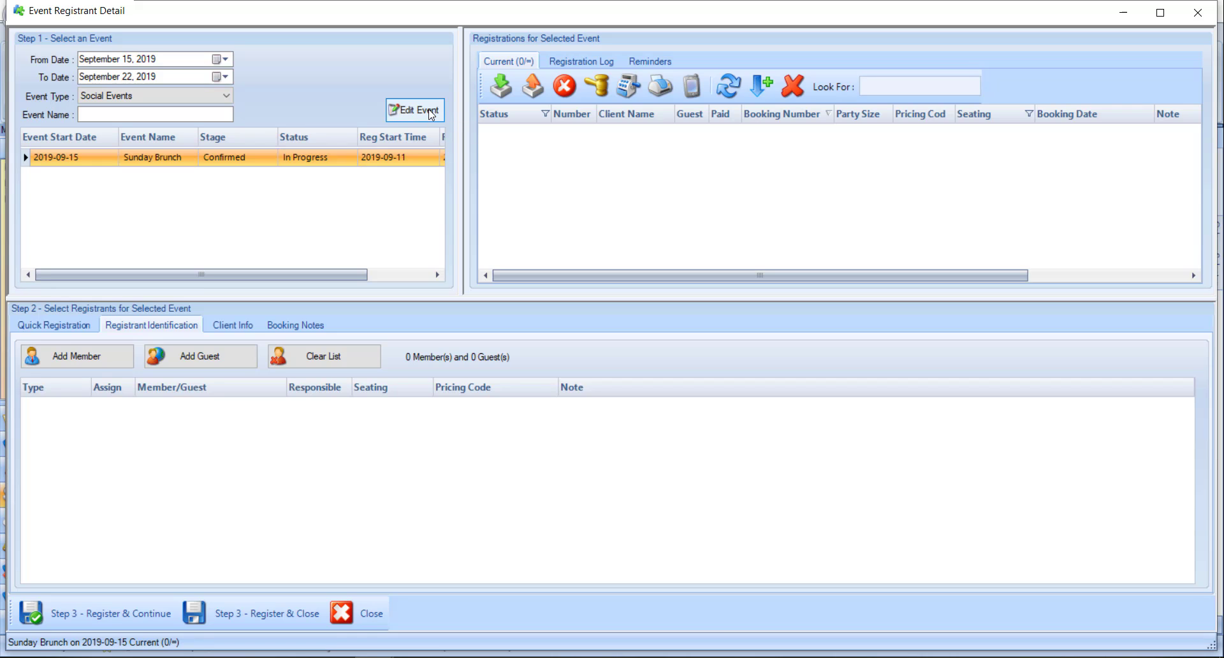